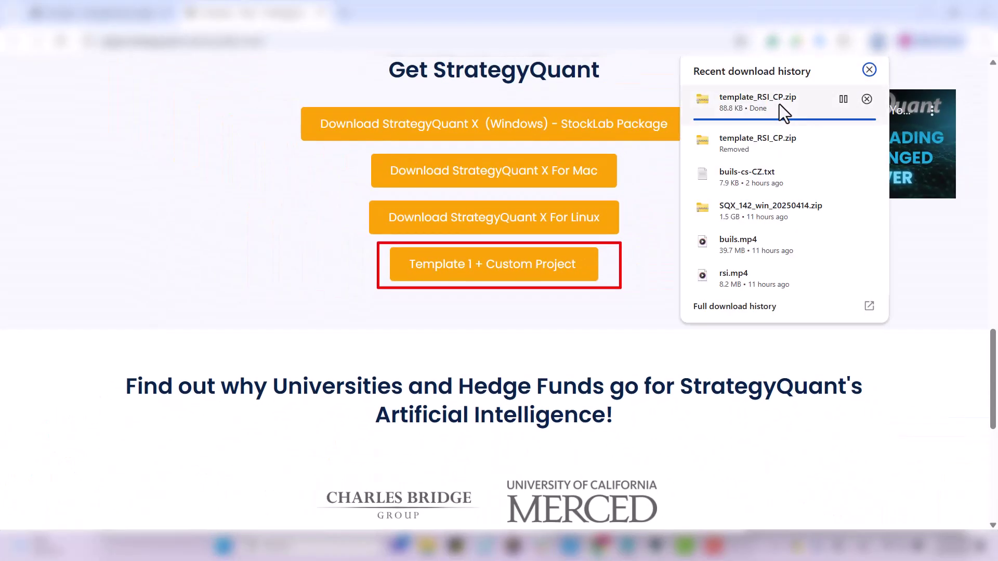
Extract the downloaded template_RSI_CP zip into a template_RSI_CP folder.
{"action": "left_click", "coordinate": [844, 99]}
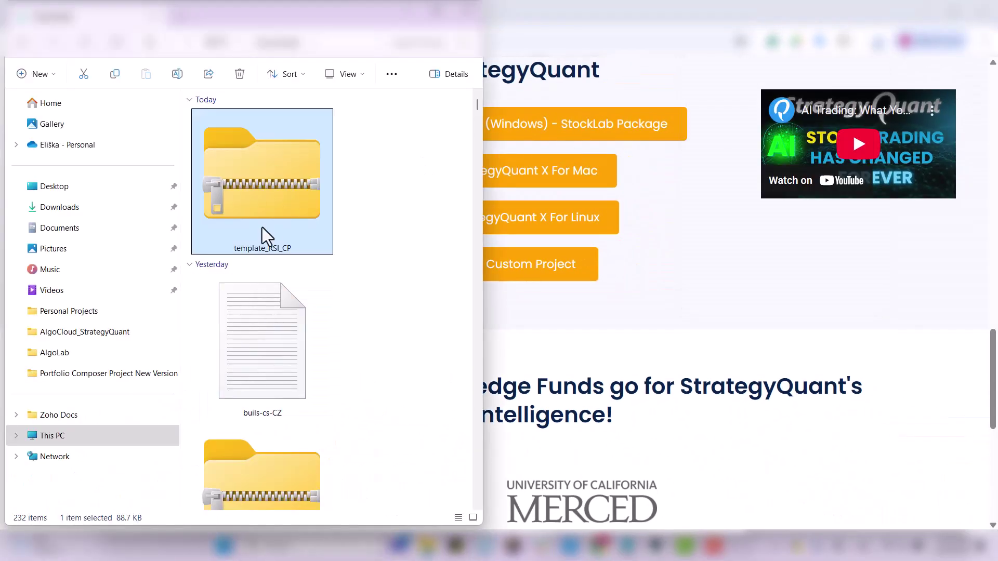
{"action": "right_click", "coordinate": [262, 214]}
{"action": "left_click", "coordinate": [321, 273]}
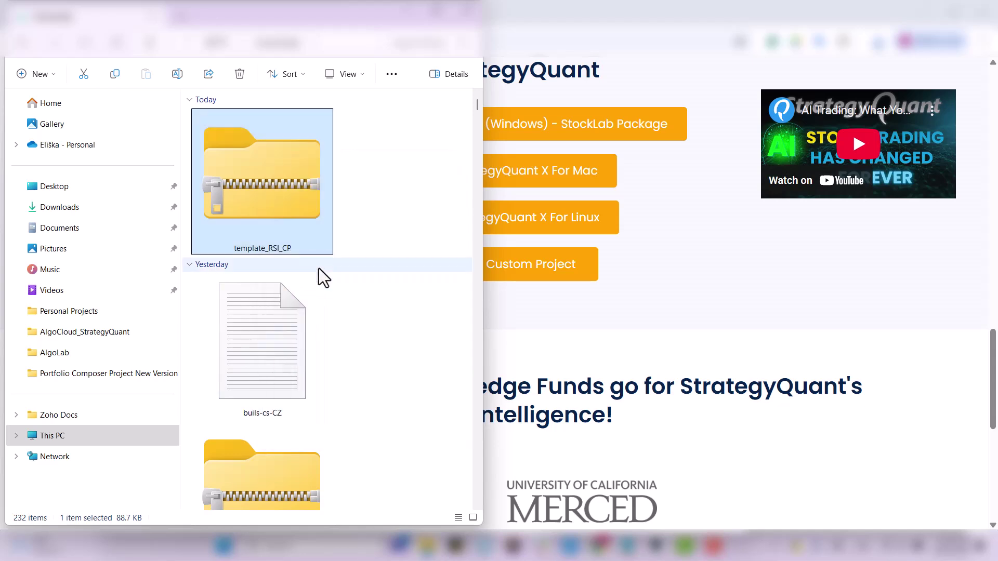
{"action": "left_click", "coordinate": [610, 410]}
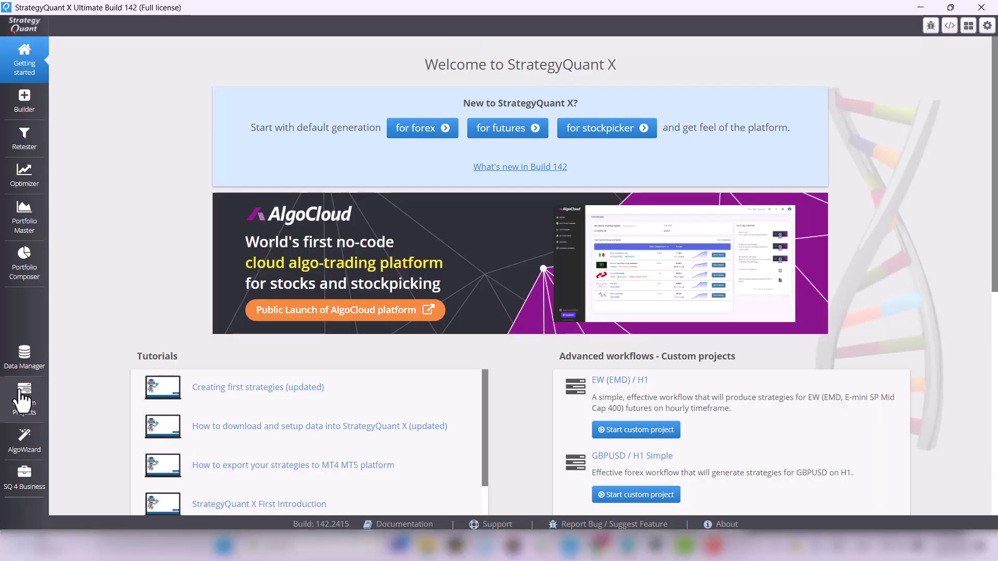
Load AC - RSI Rider CP.cfx from the template_RSI_CP folder into Custom projects.
{"action": "left_click", "coordinate": [22, 400]}
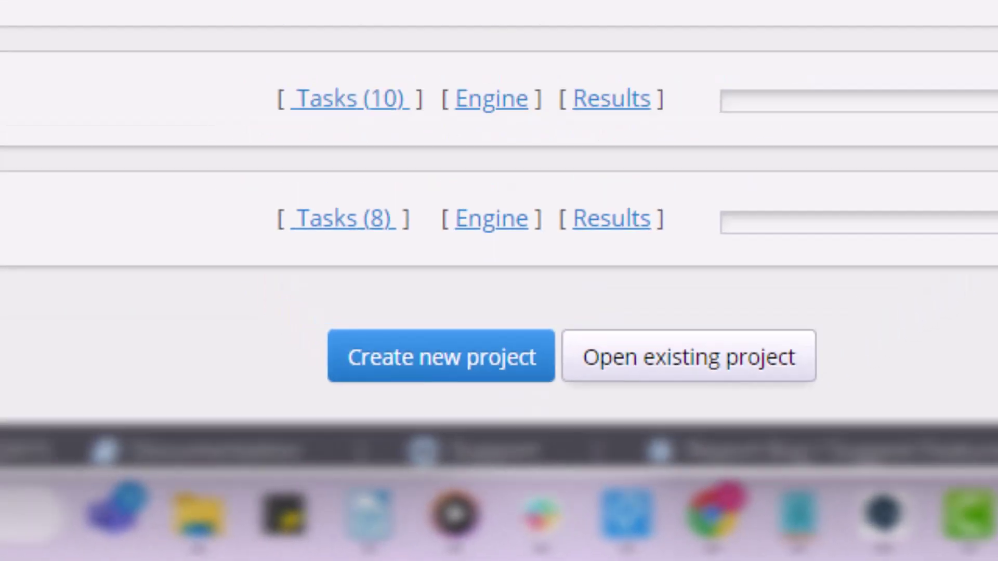
{"action": "left_click", "coordinate": [689, 357]}
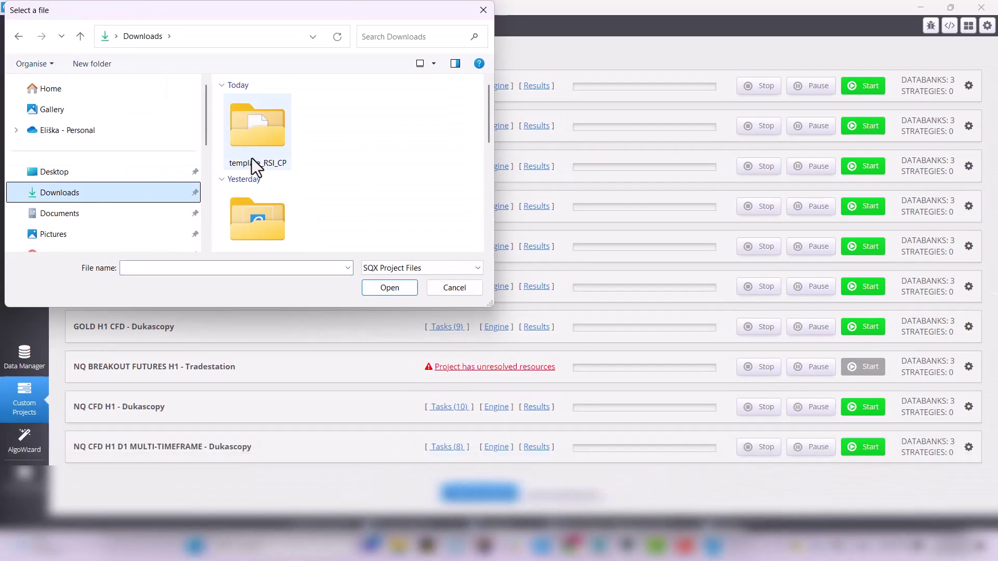
{"action": "double_click", "coordinate": [257, 142]}
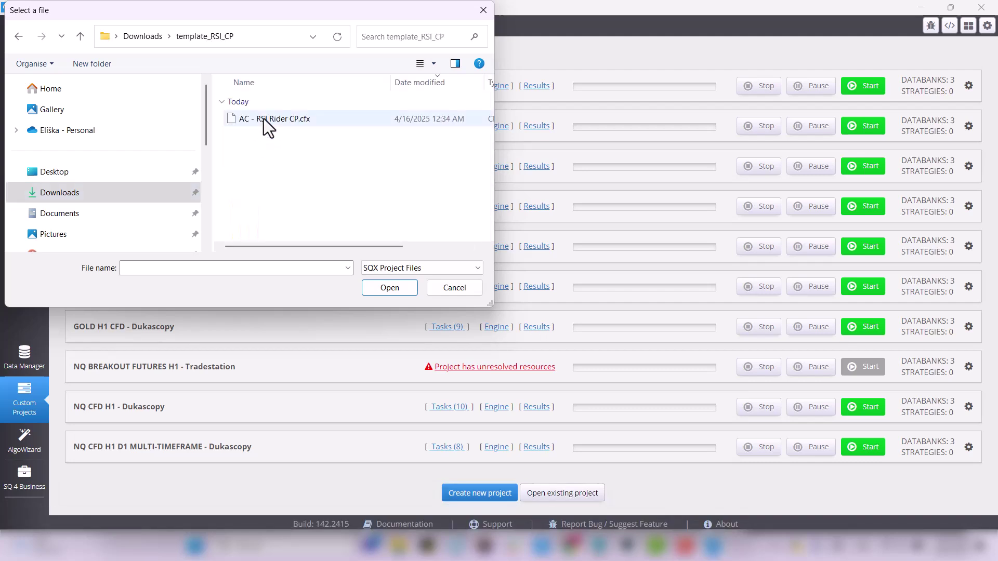
{"action": "double_click", "coordinate": [267, 120]}
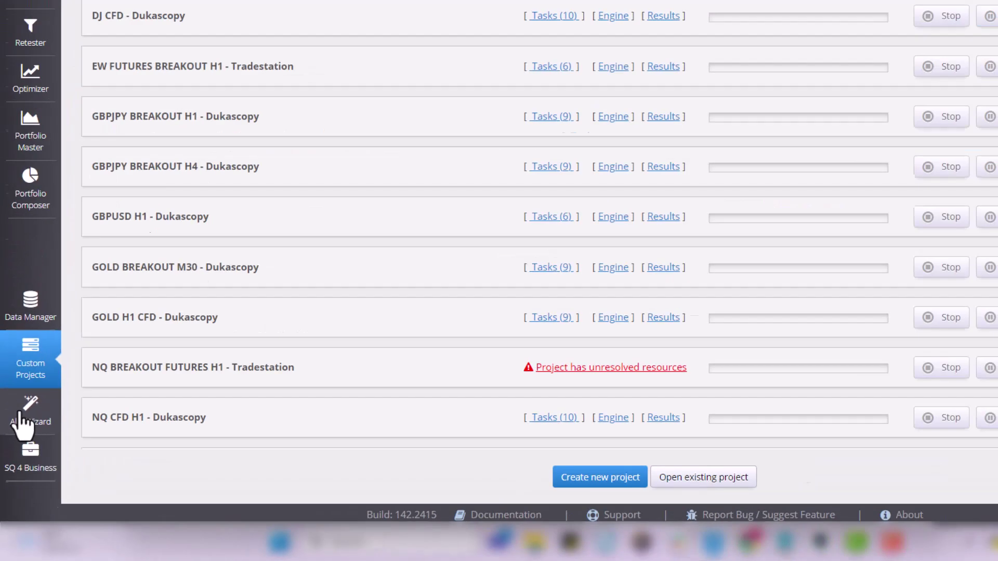
Load the RSI Rider template file into the AlgoWizard editor.
{"action": "left_click", "coordinate": [91, 57]}
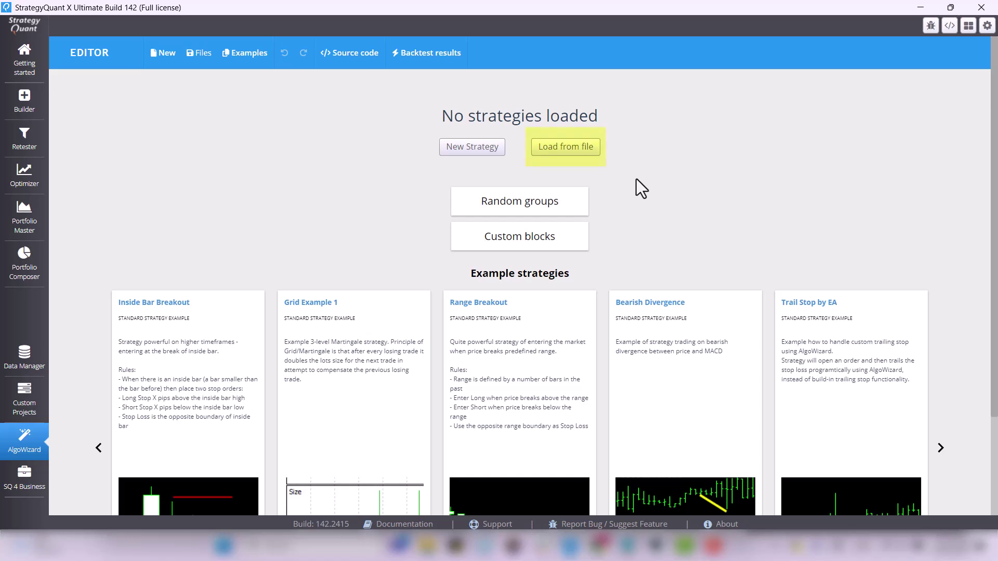
{"action": "left_click", "coordinate": [581, 149]}
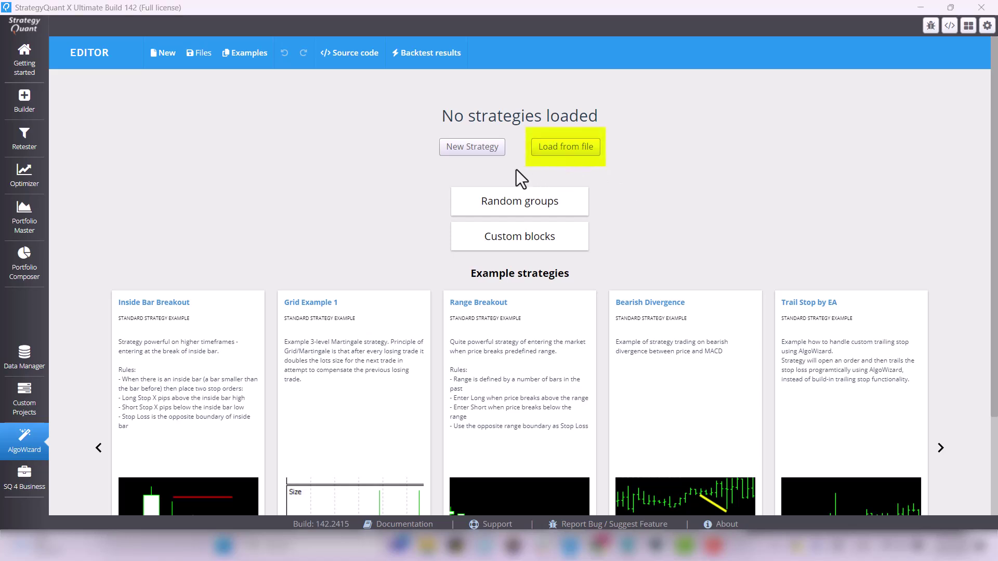
{"action": "left_click", "coordinate": [309, 120]}
{"action": "left_click", "coordinate": [403, 287]}
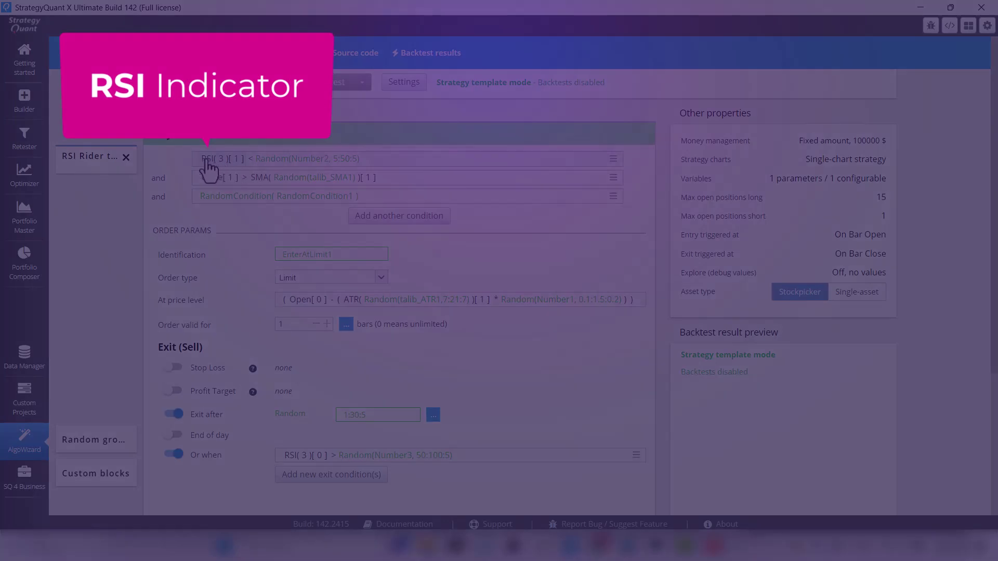
{"action": "left_click", "coordinate": [208, 168]}
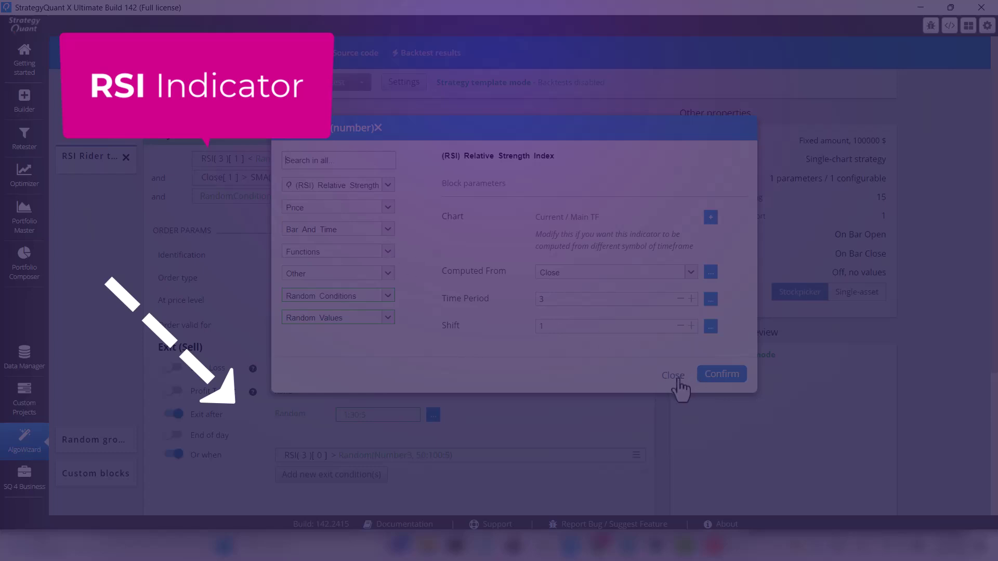
{"action": "left_click", "coordinate": [675, 376]}
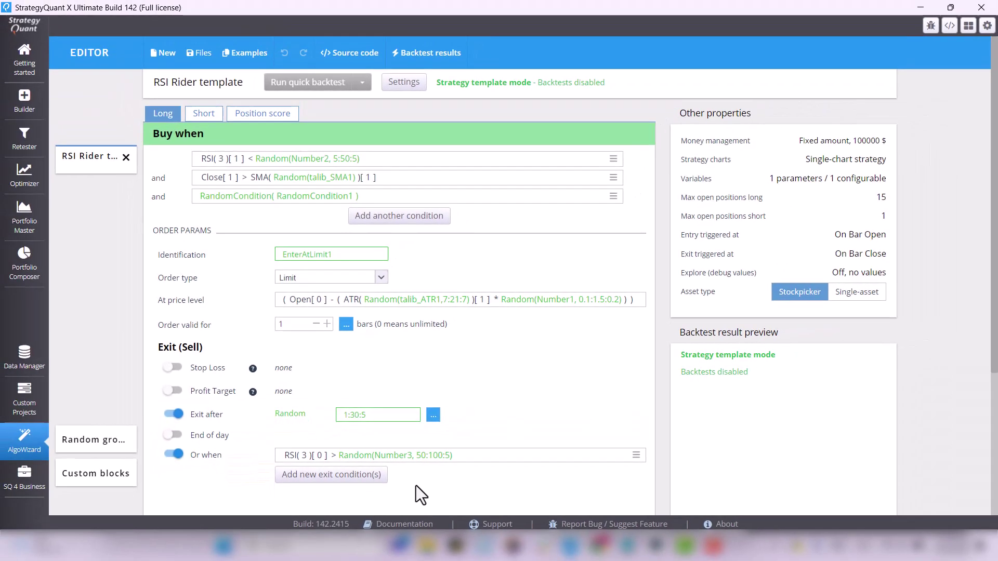
{"action": "scroll", "coordinate": [416, 486], "scroll_direction": "down", "scroll_amount": 2}
{"action": "scroll", "coordinate": [416, 485], "scroll_direction": "up", "scroll_amount": 2}
Check the position score: 15 long max open positions, ranked by ( 1 - ROC( 5 )[ 1 ] ).
{"action": "left_click", "coordinate": [266, 123]}
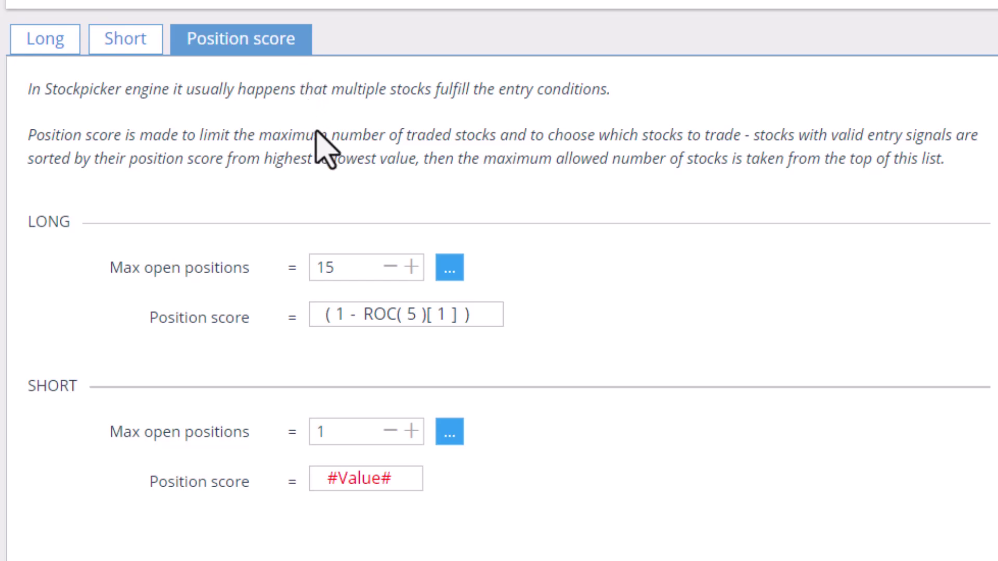
{"action": "left_click", "coordinate": [369, 261]}
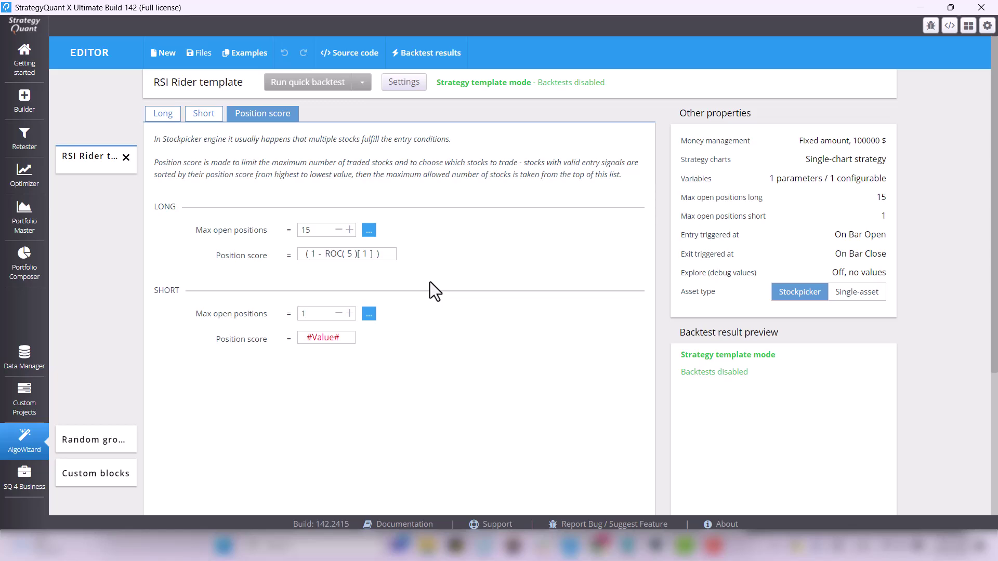
Return to Custom projects and select the AC - RSI Rider(2) project.
{"action": "left_click", "coordinate": [40, 402]}
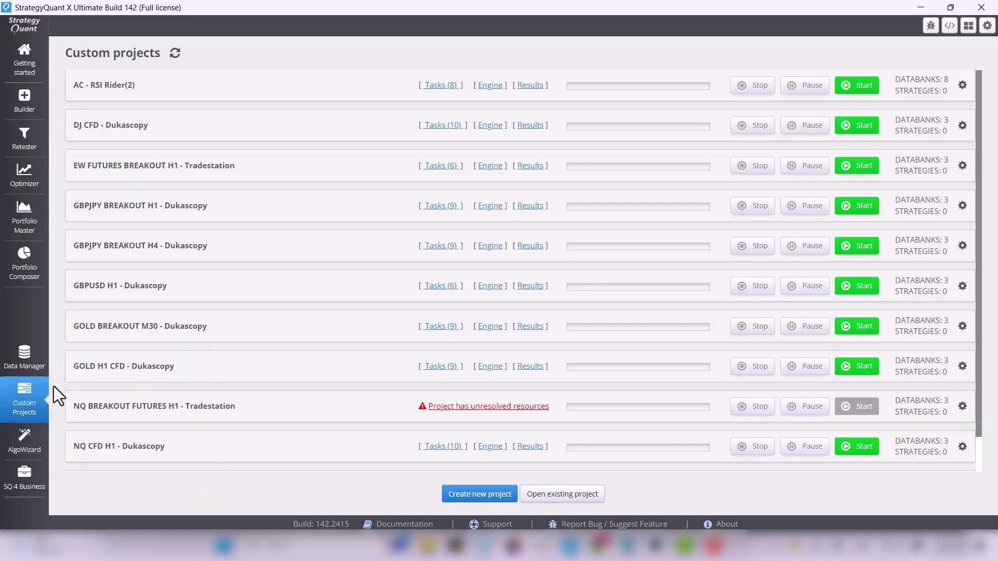
{"action": "left_click", "coordinate": [279, 99]}
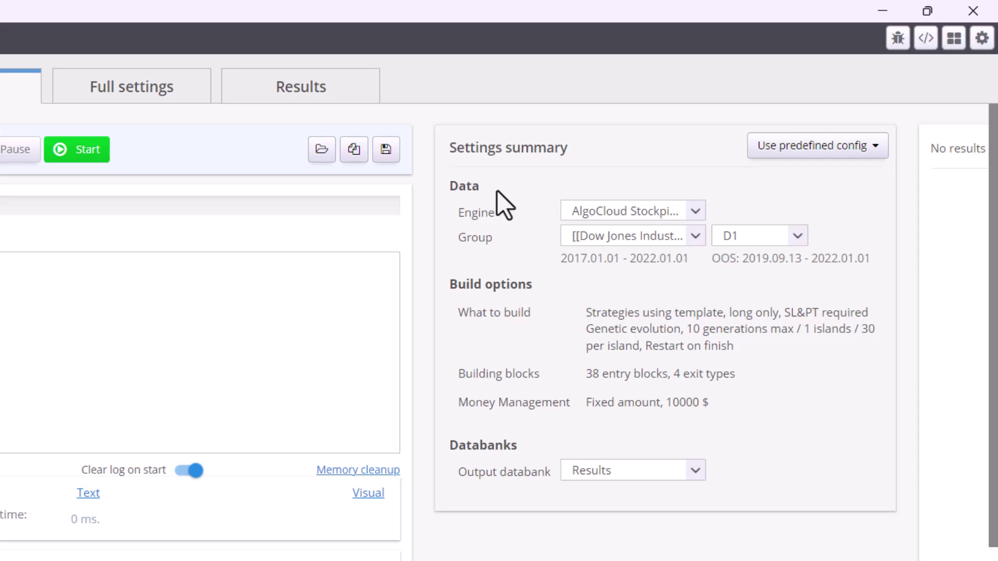
{"action": "left_click", "coordinate": [982, 38]}
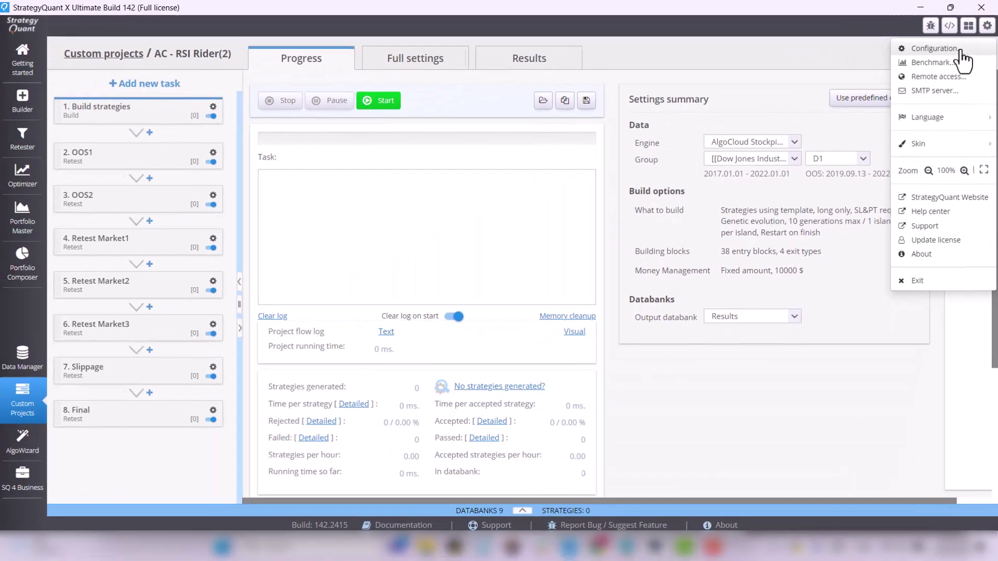
{"action": "left_click", "coordinate": [883, 90]}
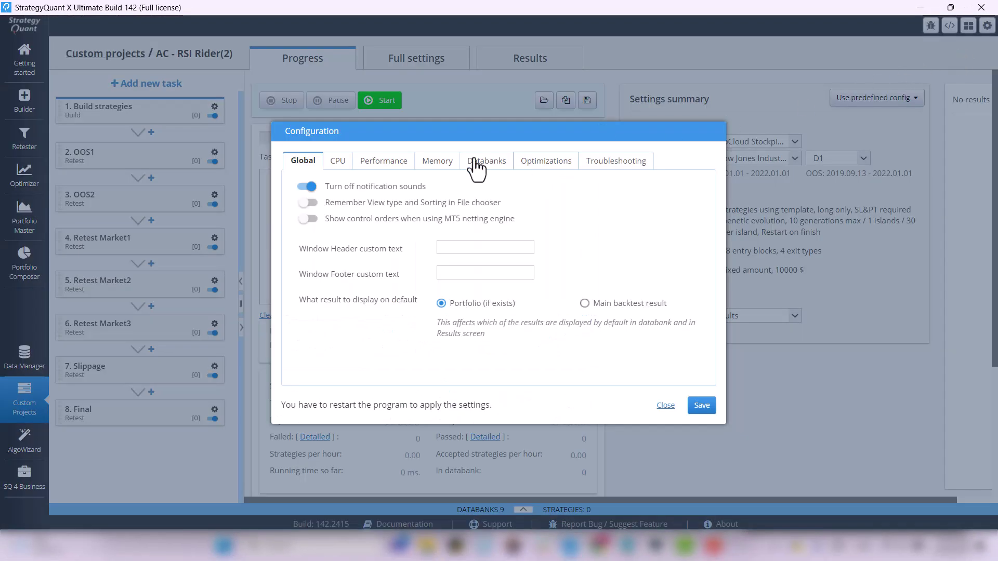
{"action": "left_click", "coordinate": [438, 162]}
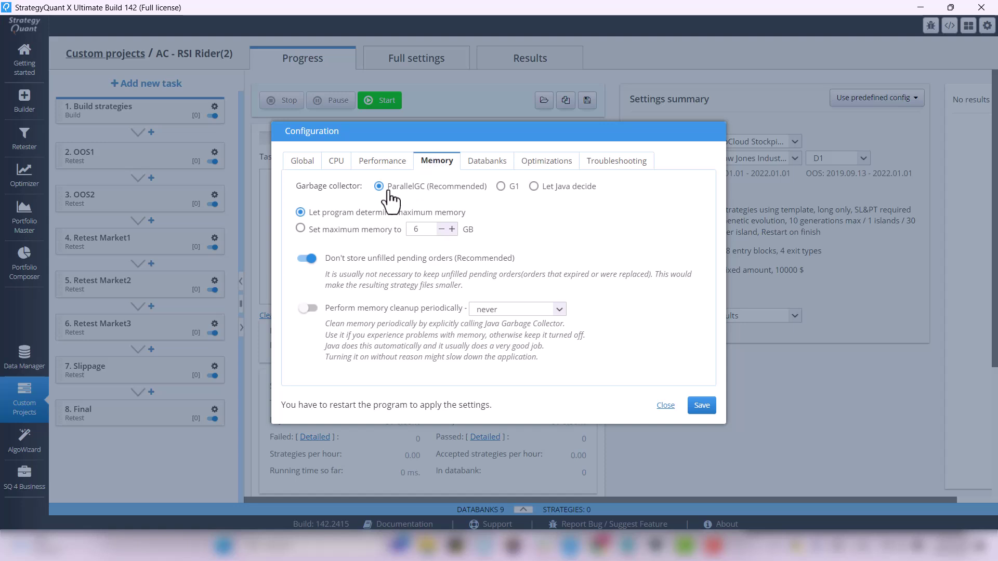
{"action": "left_click", "coordinate": [301, 230]}
{"action": "double_click", "coordinate": [418, 229]}
{"action": "type", "text": "4"}
{"action": "left_click_drag", "start_coordinate": [421, 230], "coordinate": [412, 230]}
{"action": "type", "text": "50"}
{"action": "left_click", "coordinate": [665, 405]}
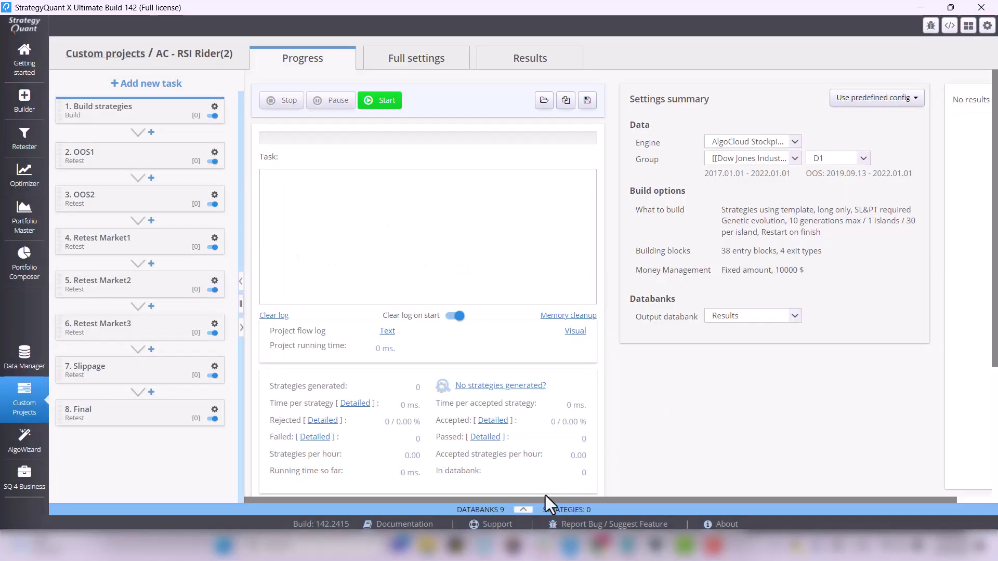
Enlarge the project area and review Build strategies ranking: 500 strategies stored.
{"action": "left_click", "coordinate": [524, 509]}
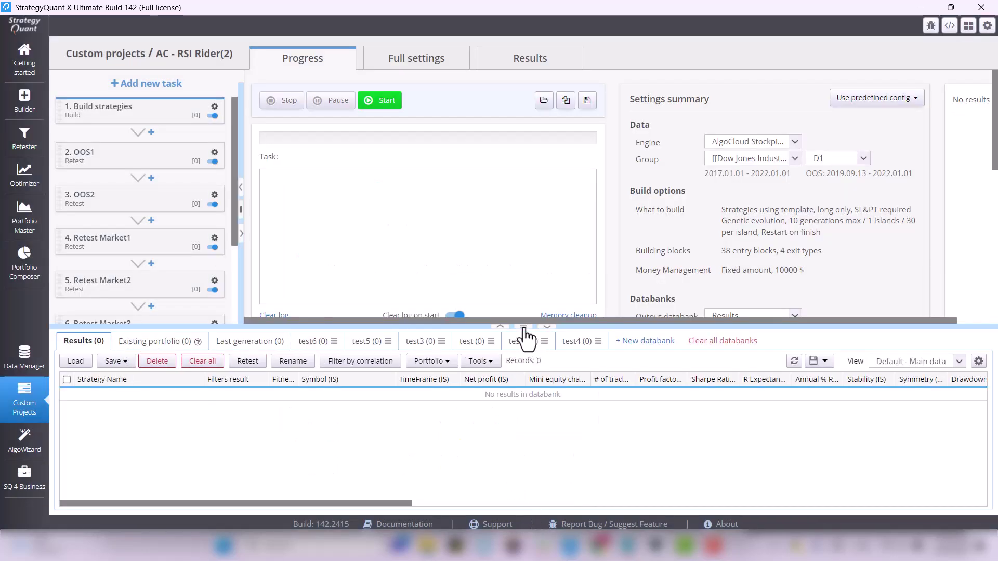
{"action": "left_click_drag", "start_coordinate": [522, 325], "coordinate": [518, 423]}
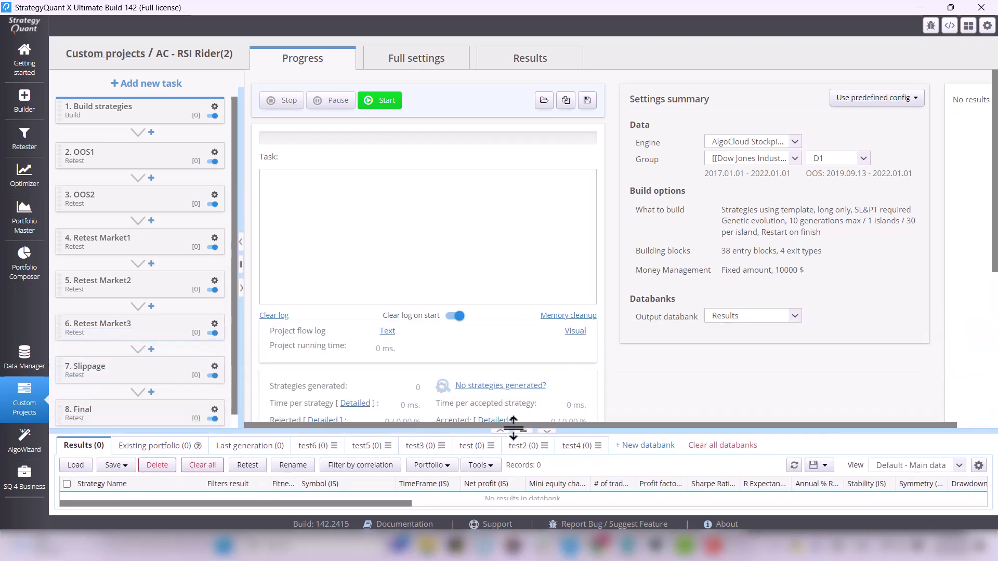
{"action": "left_click", "coordinate": [139, 124]}
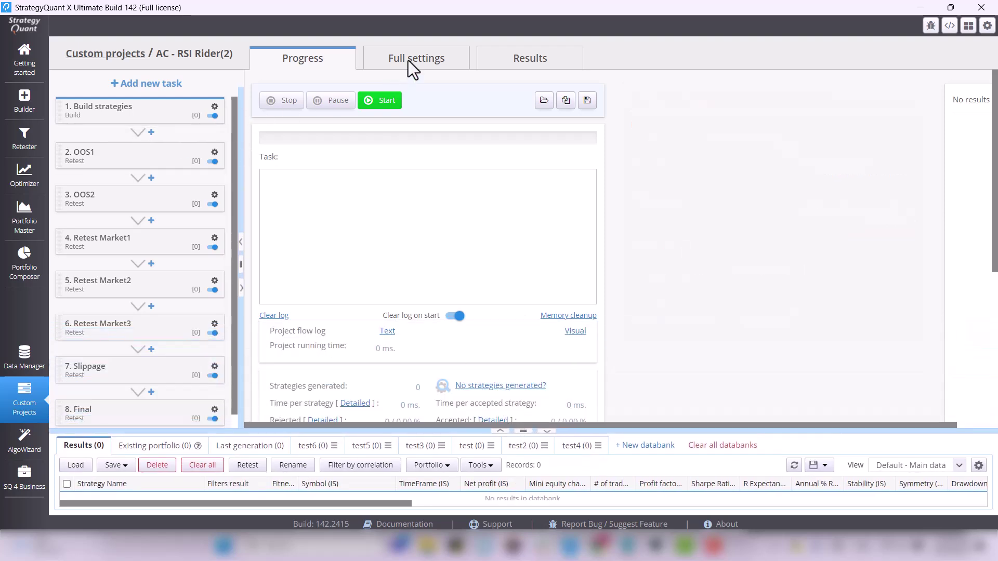
{"action": "left_click", "coordinate": [408, 58]}
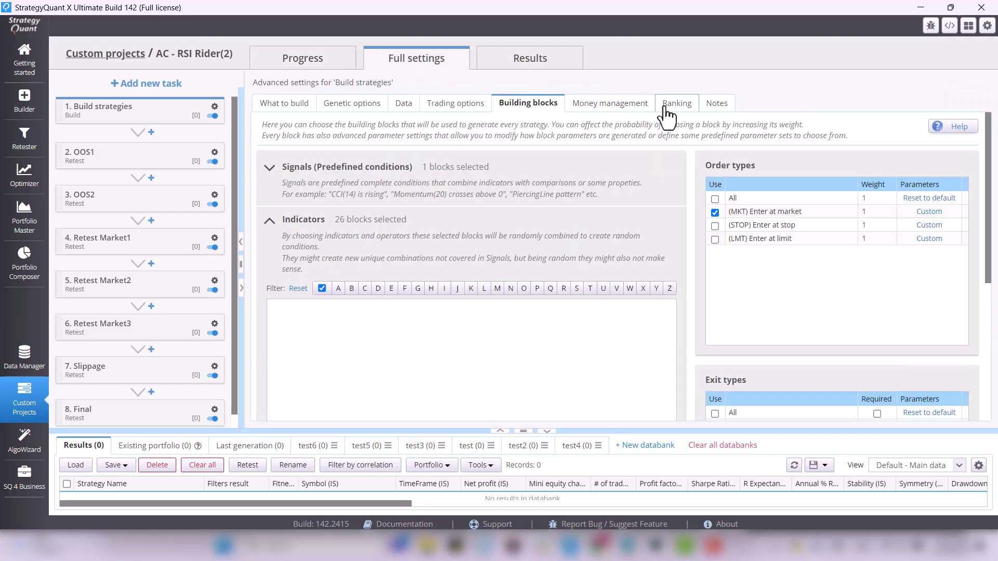
{"action": "left_click", "coordinate": [669, 105]}
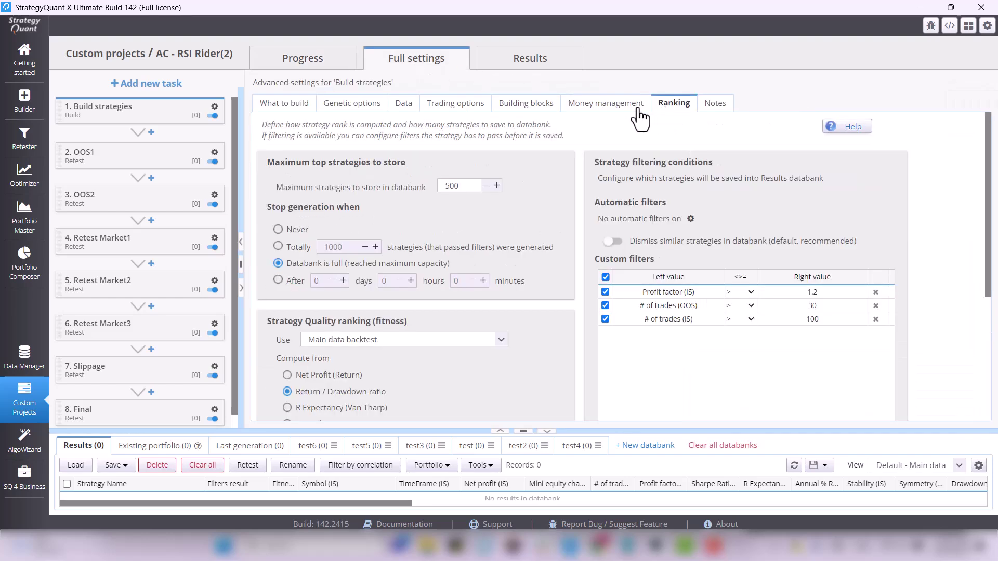
{"action": "double_click", "coordinate": [462, 186]}
Review What to build: long-only strategies from the RSI Rider template.
{"action": "left_click", "coordinate": [285, 107]}
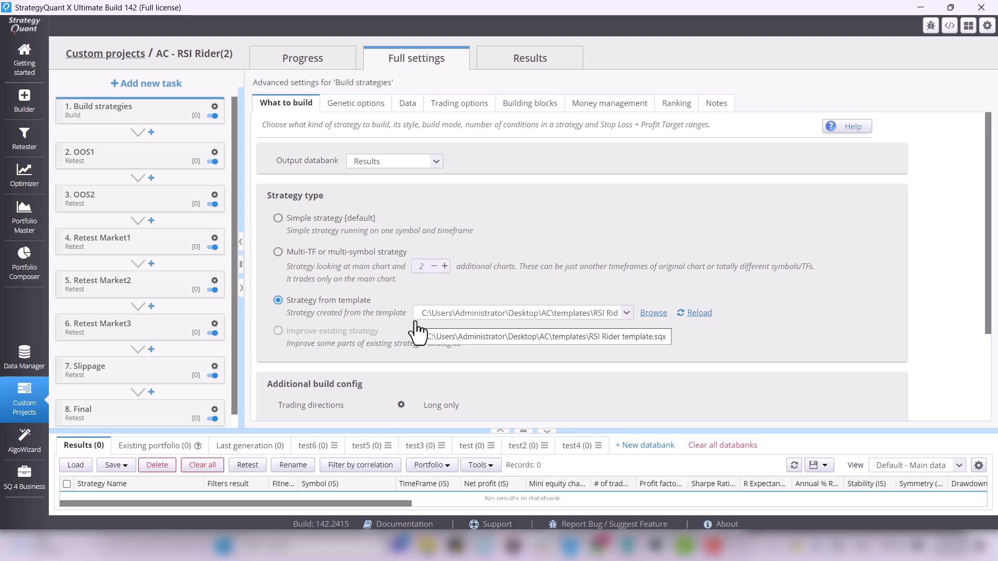
{"action": "left_click", "coordinate": [139, 111]}
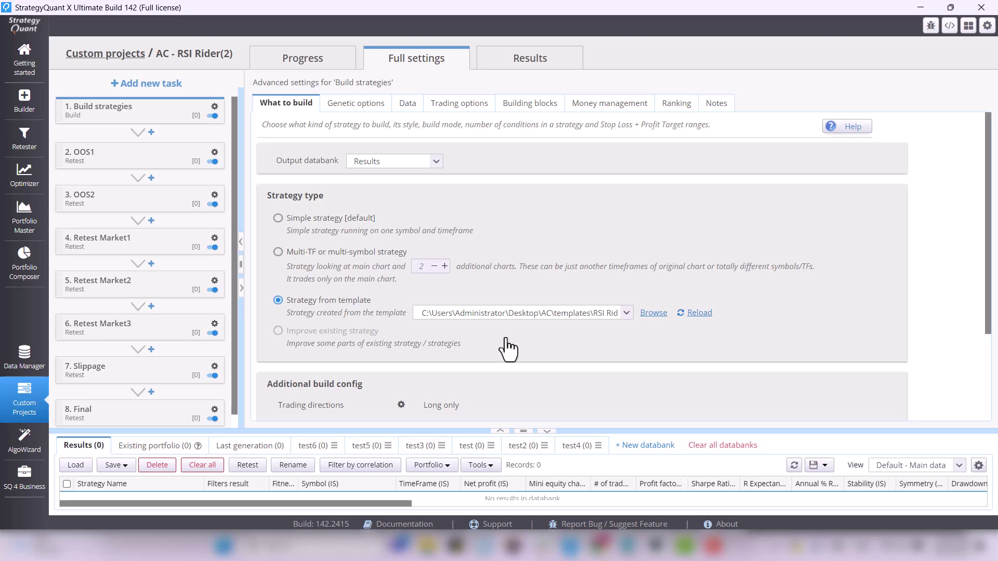
{"action": "scroll", "coordinate": [507, 349], "scroll_direction": "down", "scroll_amount": 3}
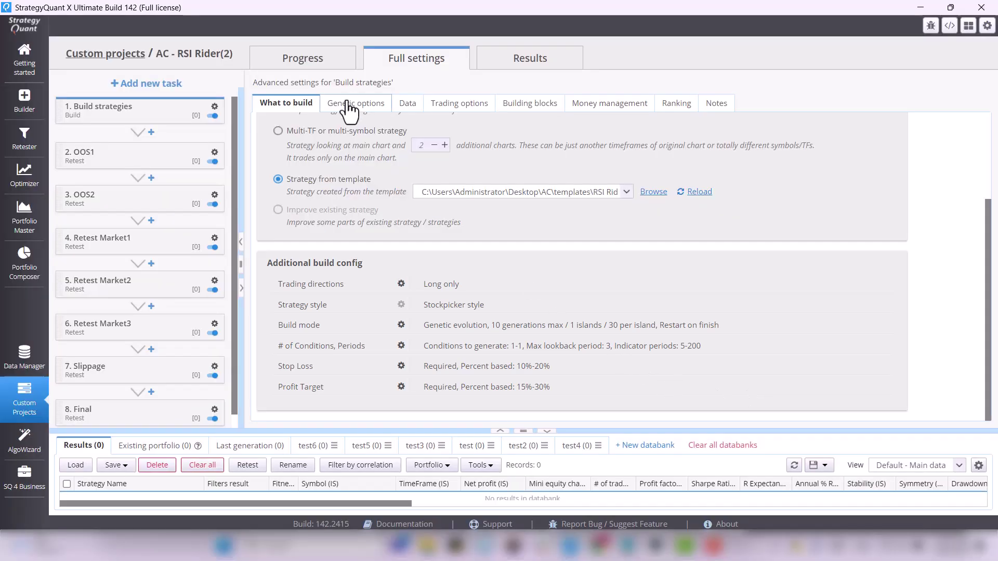
Check the genetic options, then view the Data tab: AlgoCloud Stockpicker, D1, 2017.01.01–2022.01.01.
{"action": "left_click", "coordinate": [350, 105]}
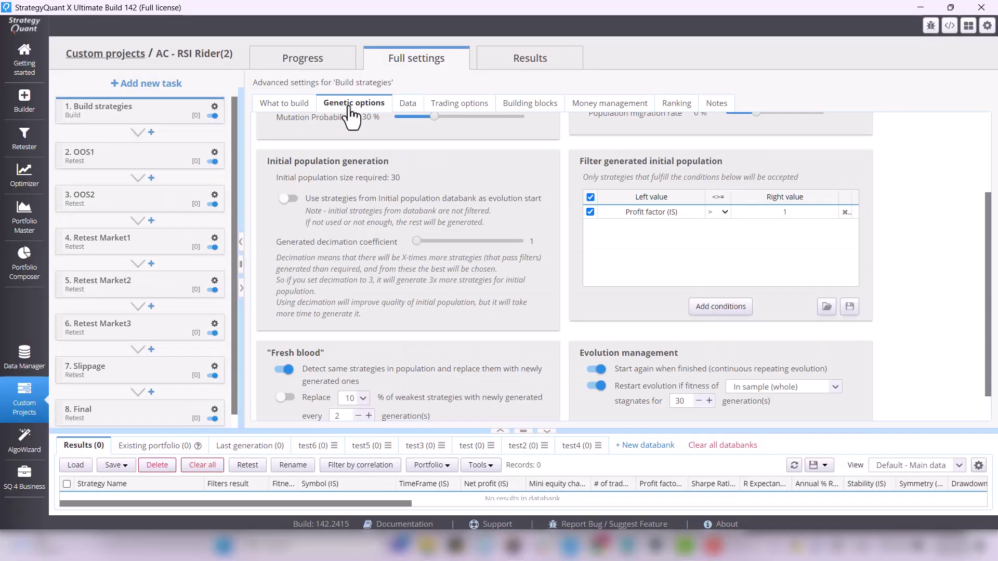
{"action": "scroll", "coordinate": [567, 150], "scroll_direction": "up", "scroll_amount": 3}
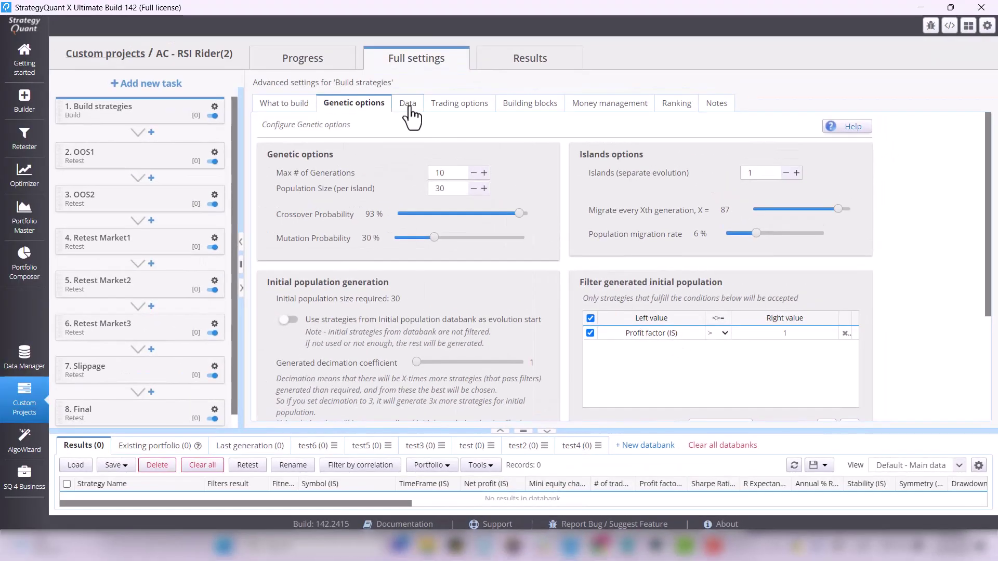
{"action": "left_click", "coordinate": [409, 109]}
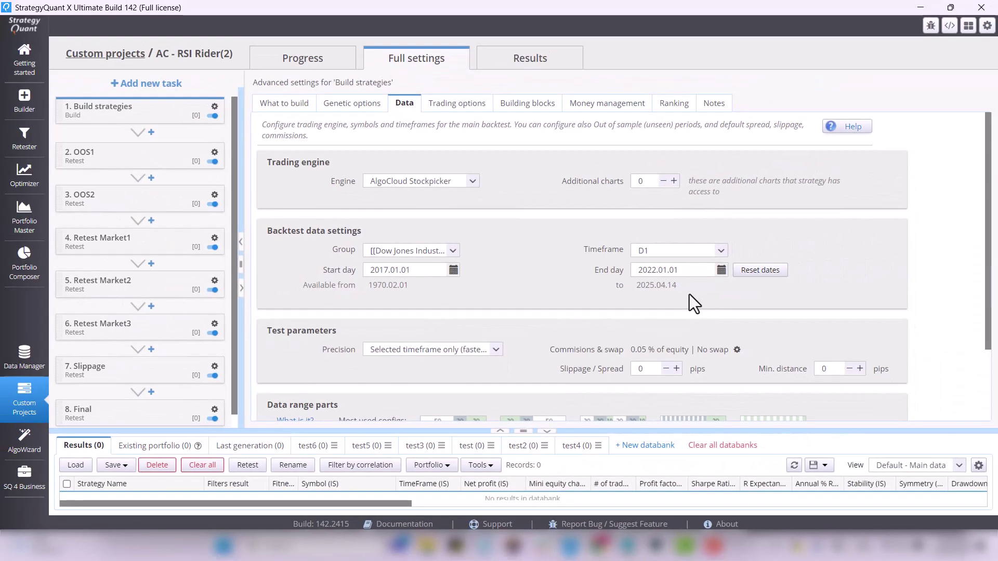
Scroll to Data range parts to confirm the OOS1 part from 2019.09.13 to 2022.01.01.
{"action": "scroll", "coordinate": [691, 294], "scroll_direction": "down", "scroll_amount": 3}
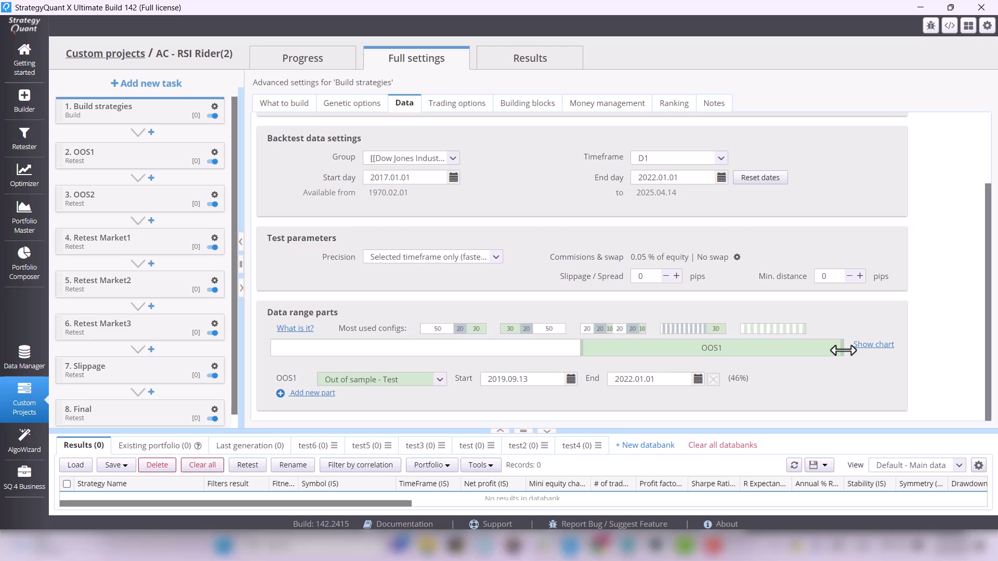
Review trading options, signal building blocks, and 10000-capital Fixed amount (Stockpicker) money management.
{"action": "left_click", "coordinate": [456, 113]}
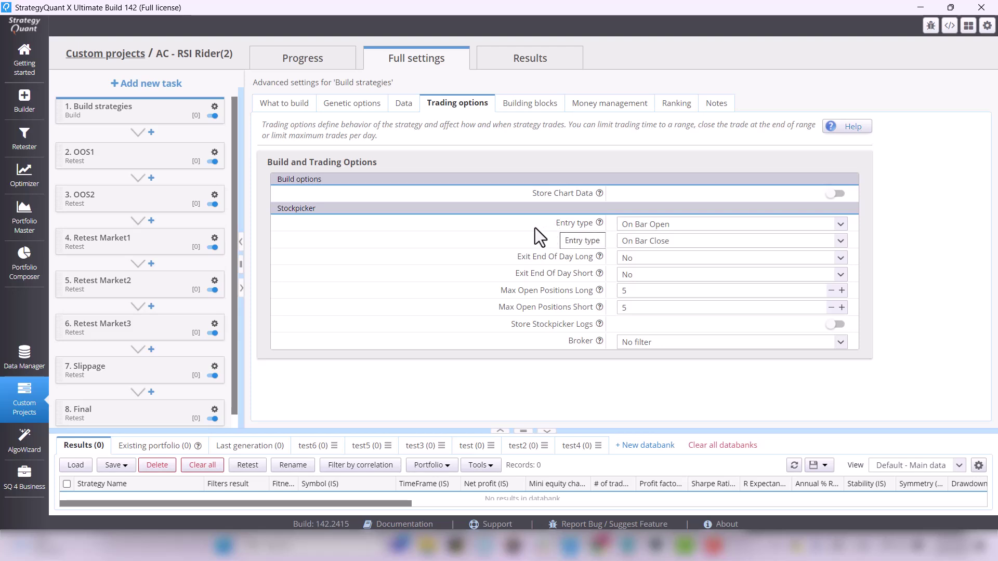
{"action": "left_click", "coordinate": [746, 223]}
{"action": "left_click", "coordinate": [745, 227]}
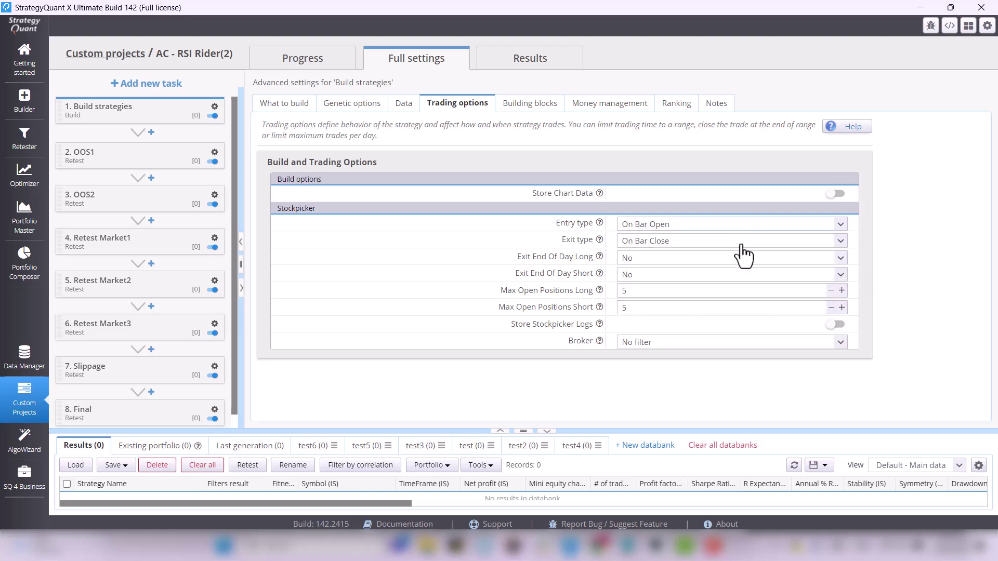
{"action": "left_click", "coordinate": [546, 107]}
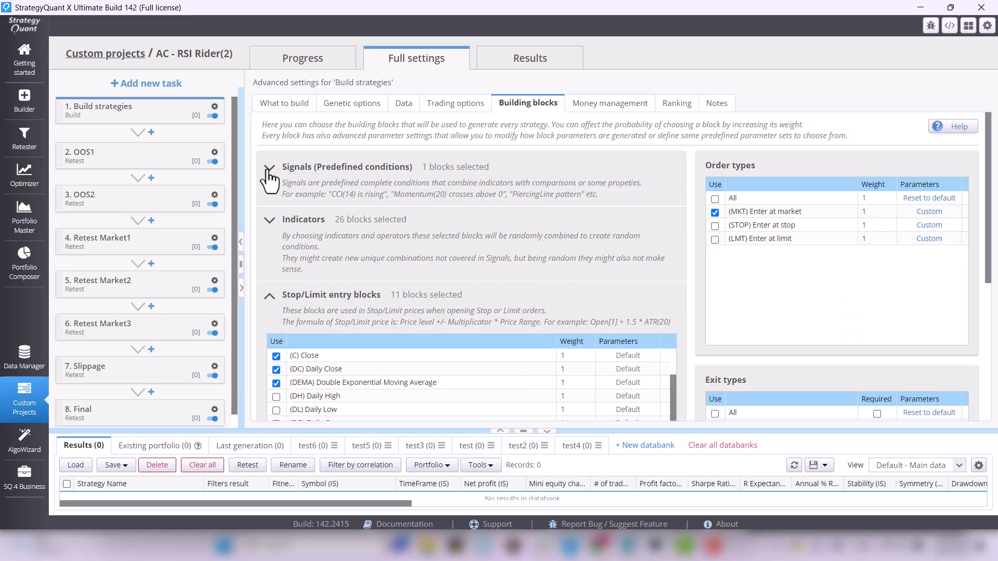
{"action": "left_click", "coordinate": [269, 169]}
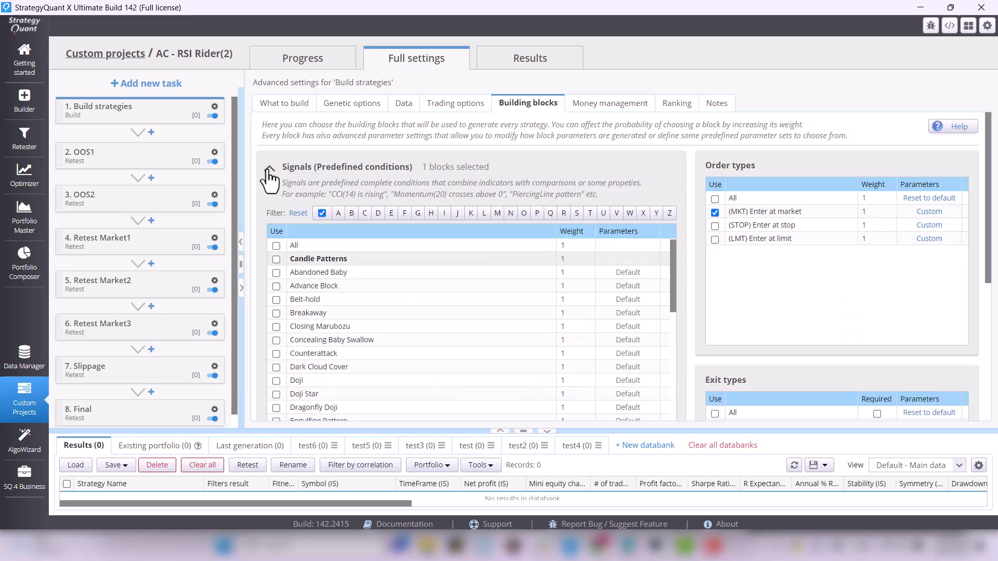
{"action": "left_click", "coordinate": [585, 121]}
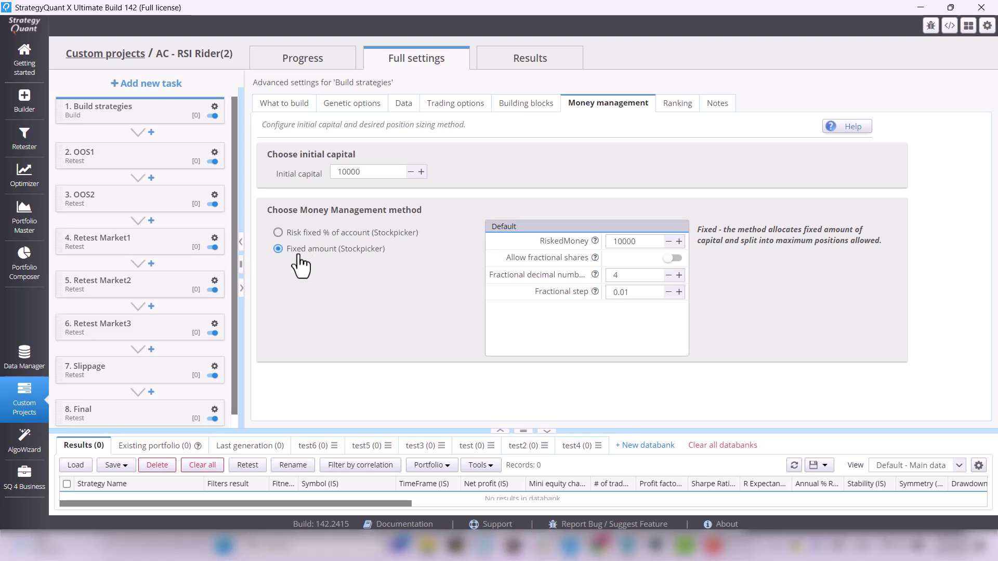
Select the 10000 initial capital, then review the profit factor 1.2 and IS trades 100 ranking filters.
{"action": "left_click", "coordinate": [365, 173]}
{"action": "left_click_drag", "start_coordinate": [365, 173], "coordinate": [331, 171]}
{"action": "left_click", "coordinate": [676, 107]}
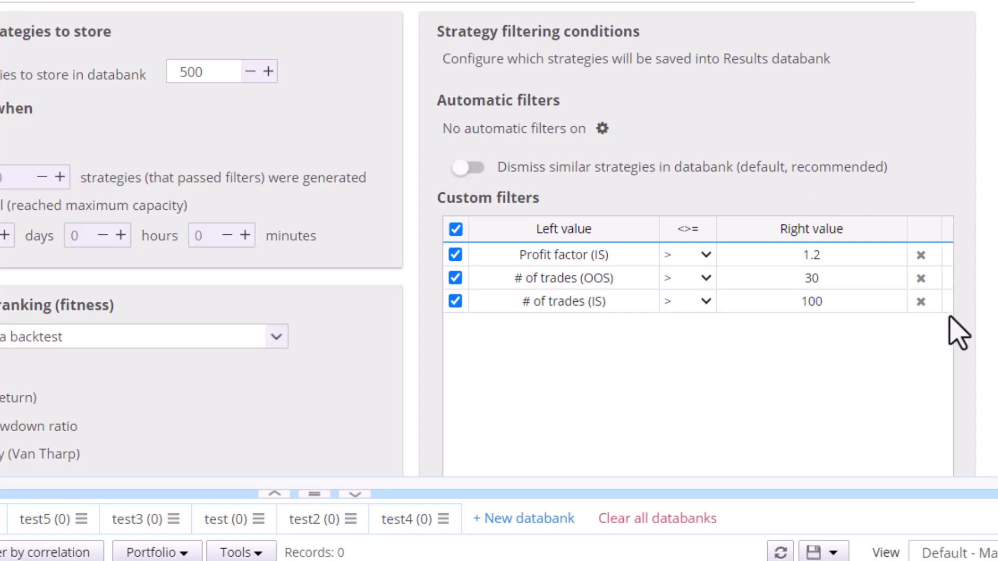
{"action": "left_click", "coordinate": [815, 258]}
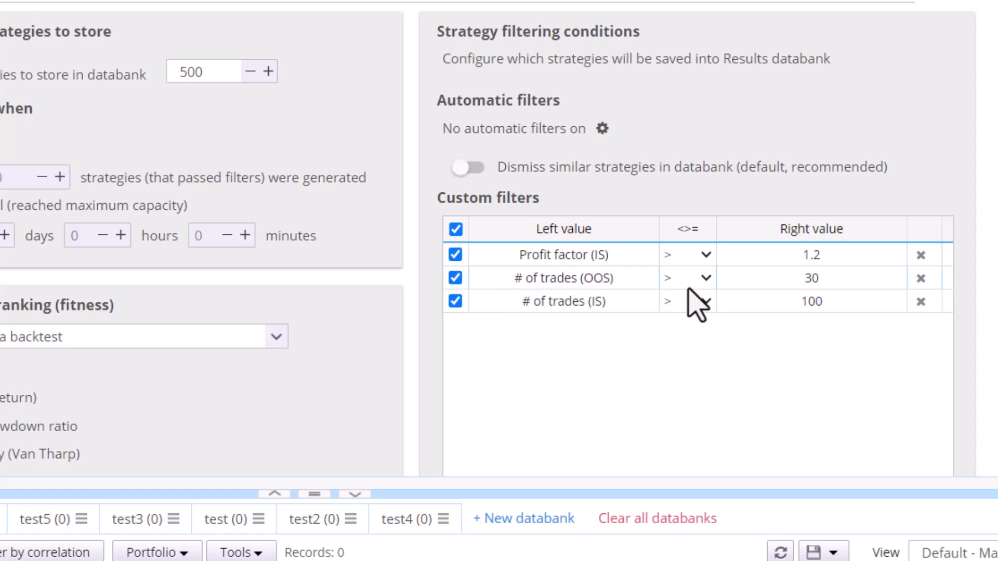
{"action": "left_click", "coordinate": [809, 298]}
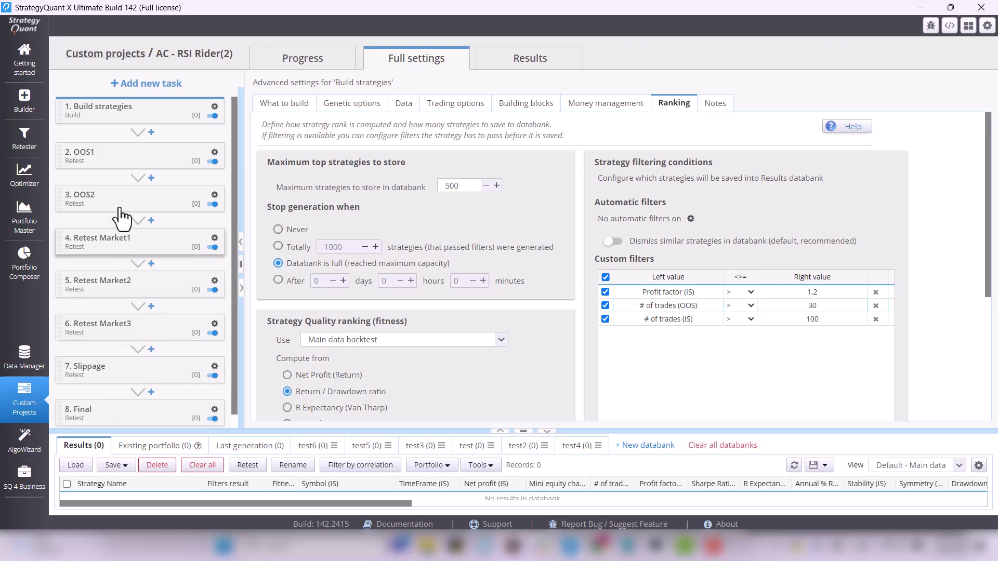
Review the OOS1 task's data range and ranking filters.
{"action": "left_click", "coordinate": [111, 169]}
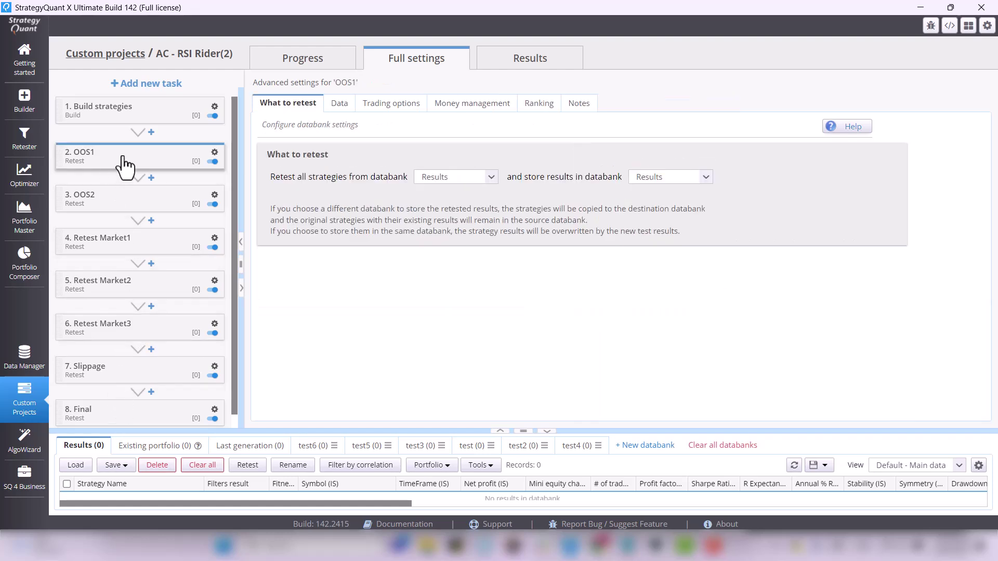
{"action": "left_click", "coordinate": [337, 104]}
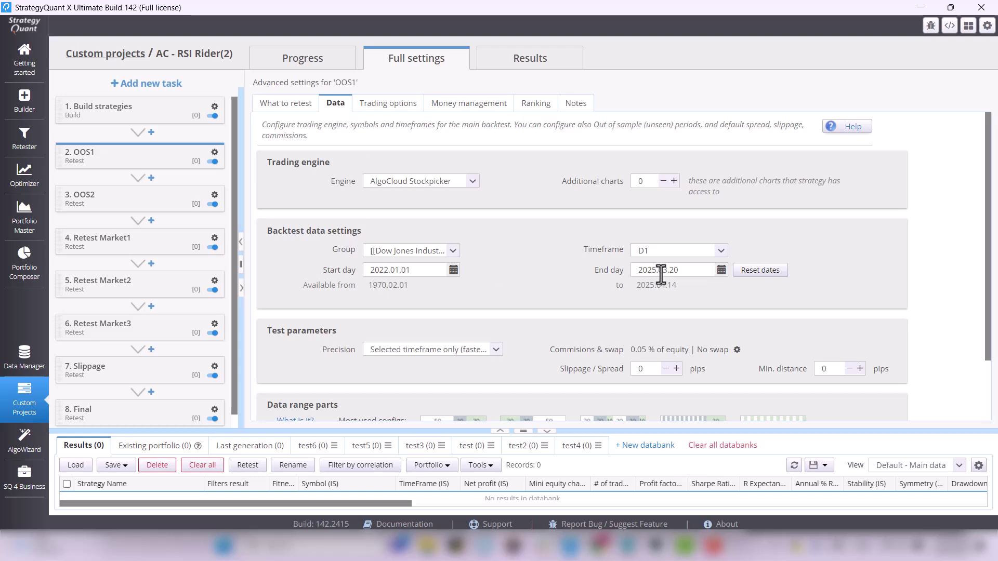
{"action": "left_click", "coordinate": [530, 107]}
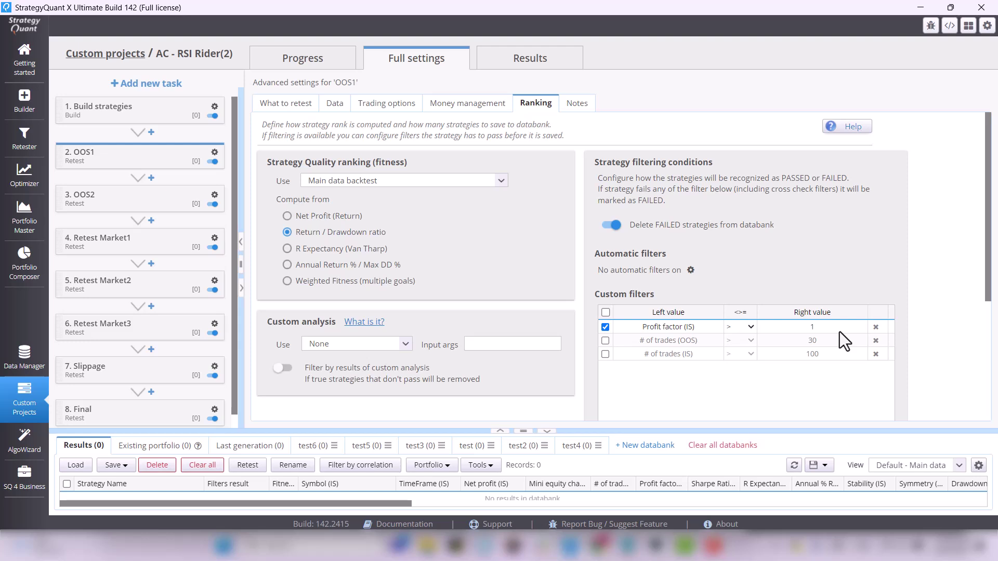
Check OOS2's data range and profit factor 1.1 filter, then bring up Retest Market1.
{"action": "left_click", "coordinate": [130, 208]}
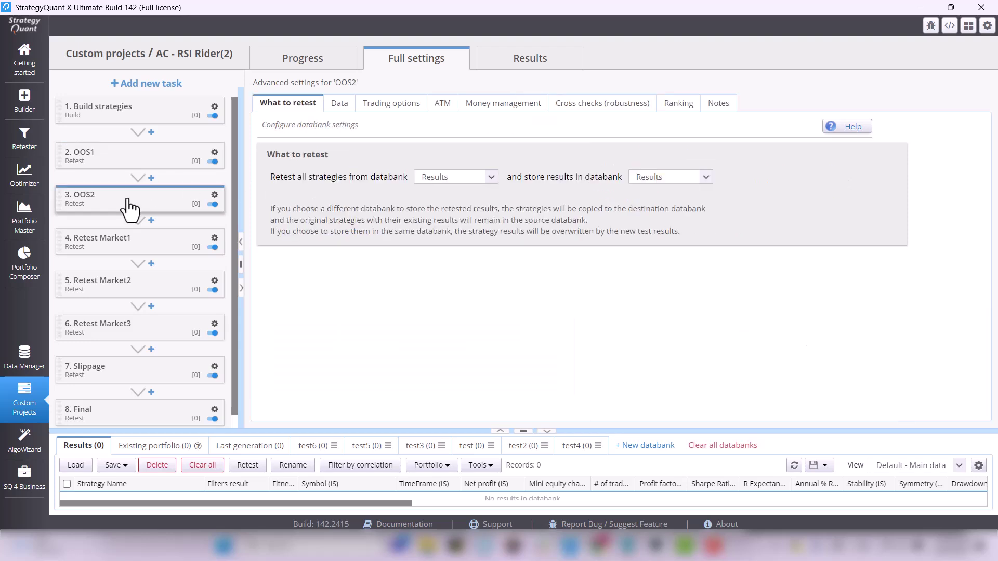
{"action": "left_click", "coordinate": [339, 104]}
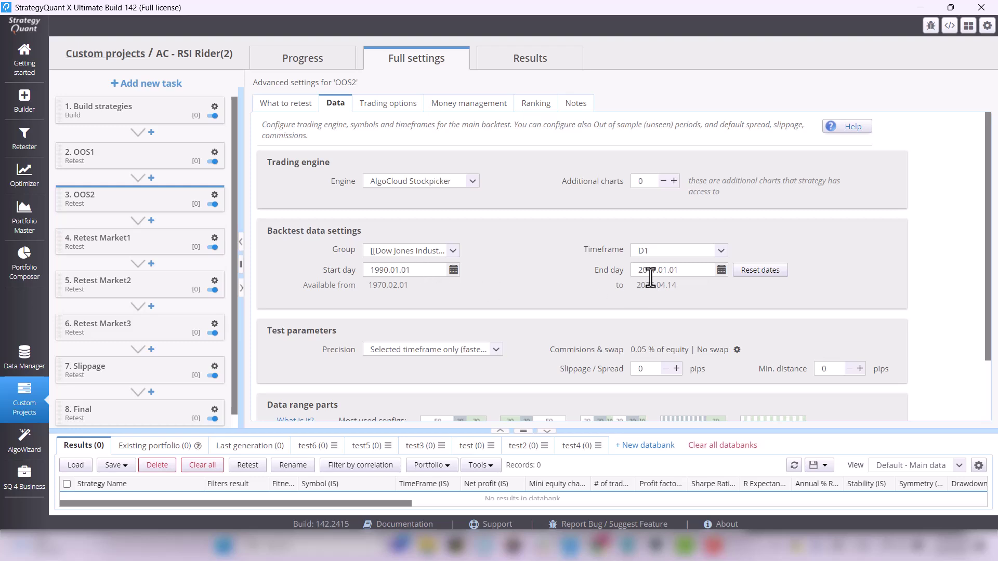
{"action": "left_click", "coordinate": [536, 103]}
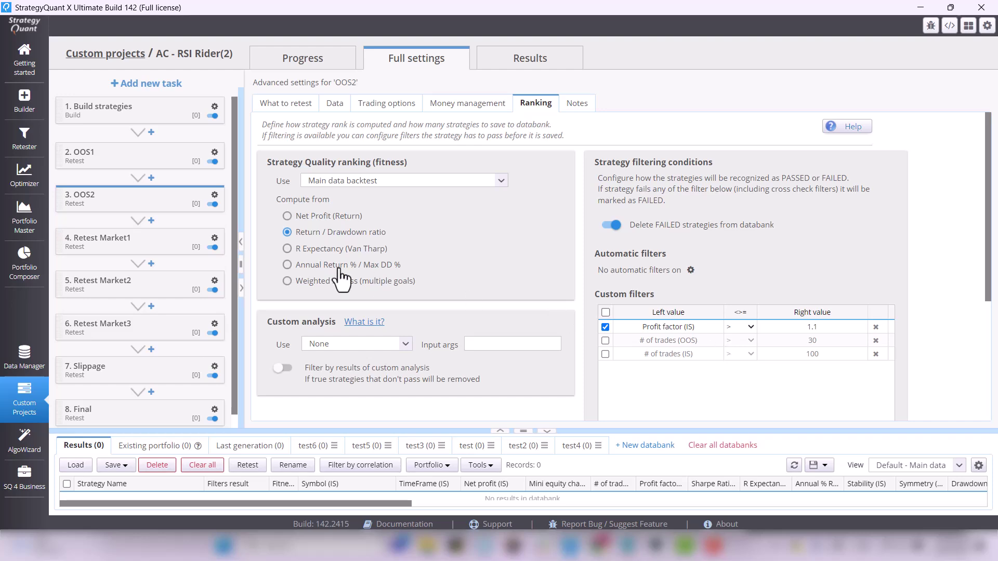
{"action": "left_click", "coordinate": [133, 242]}
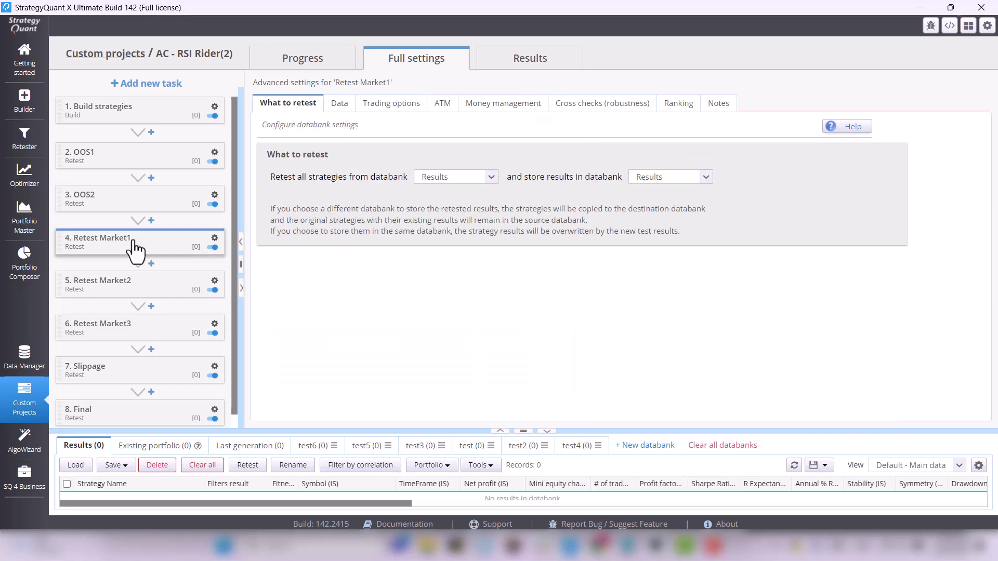
Review Retest Market1's data and ranking settings and Retest Market2's ranking filters.
{"action": "left_click", "coordinate": [347, 106]}
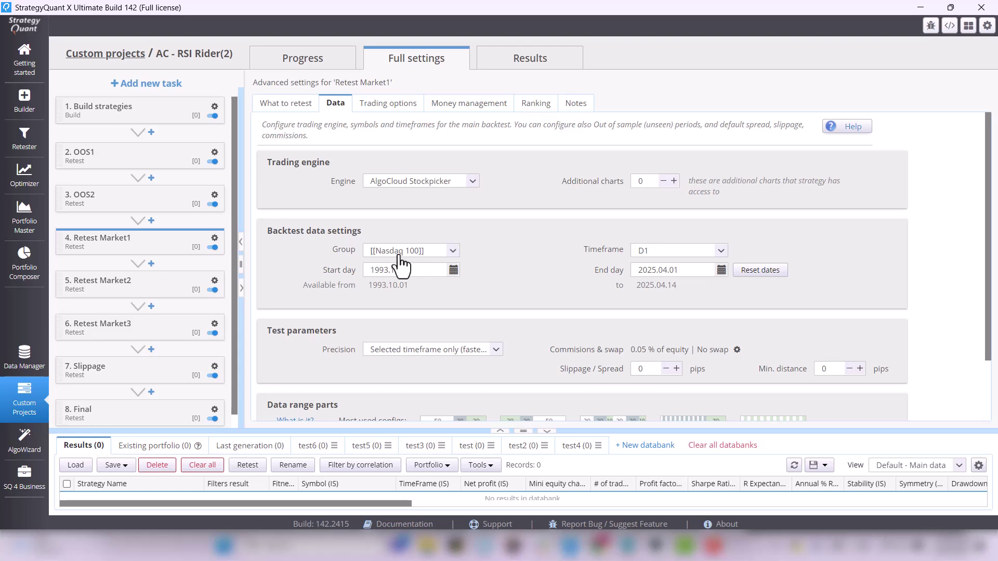
{"action": "left_click", "coordinate": [536, 104]}
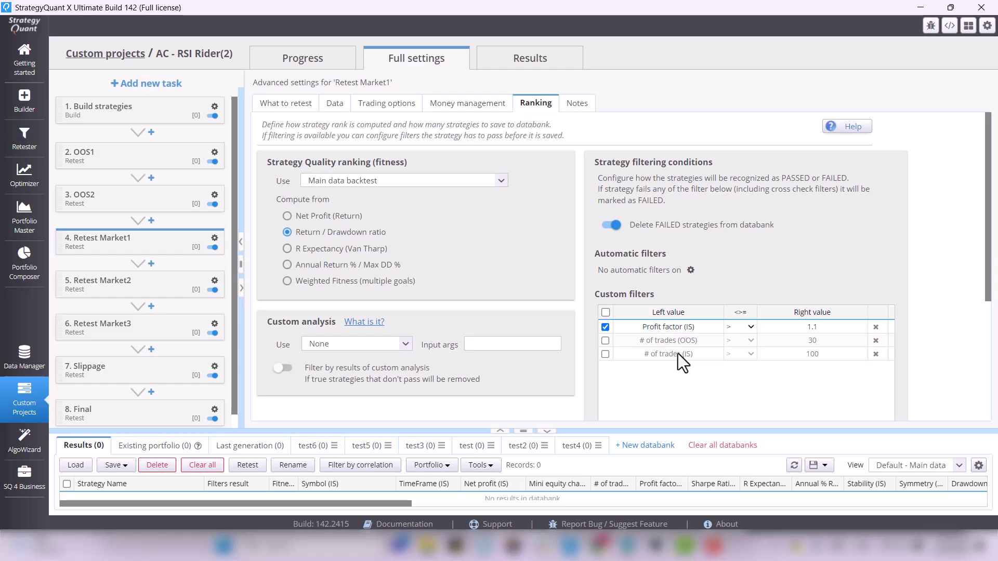
{"action": "left_click", "coordinate": [130, 291]}
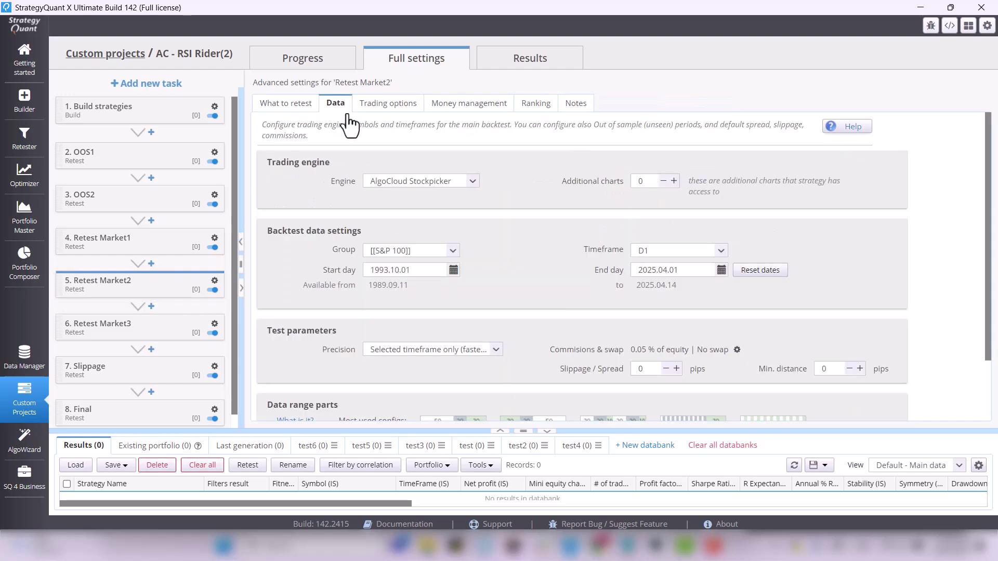
{"action": "left_click", "coordinate": [533, 107]}
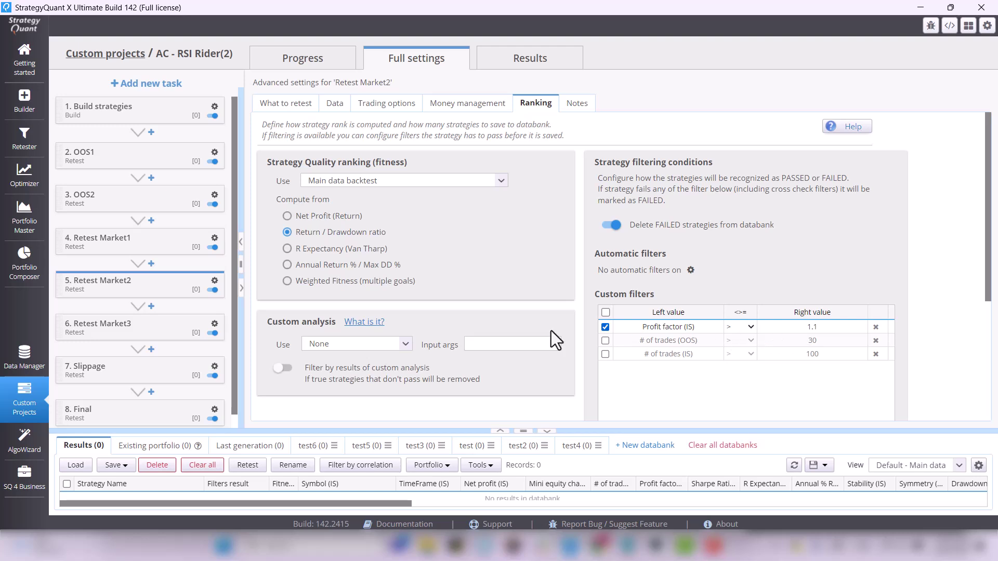
Check Retest Market3's backtest data and ranking filters, then move on to the Slippage task.
{"action": "left_click", "coordinate": [155, 336]}
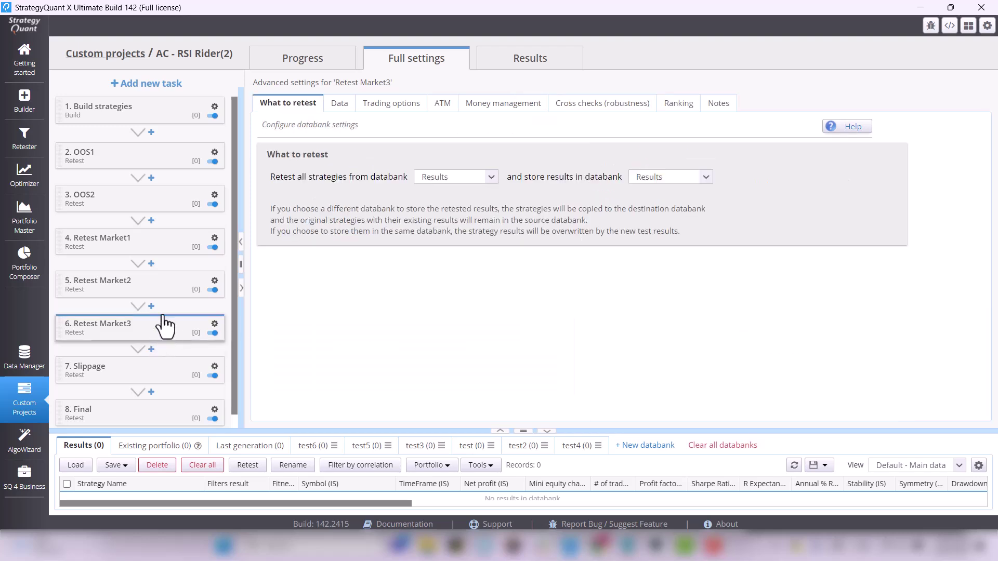
{"action": "left_click", "coordinate": [343, 107]}
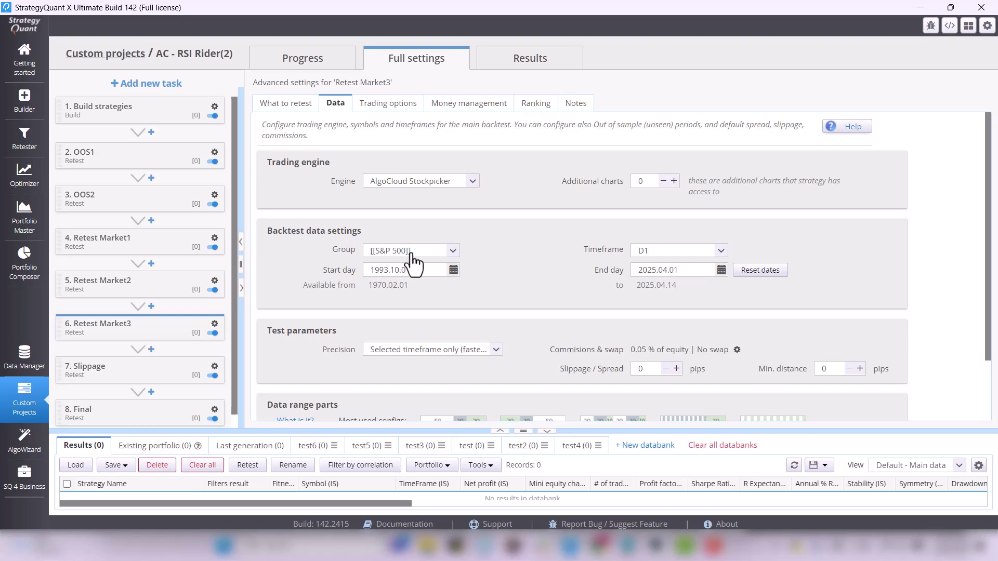
{"action": "left_click", "coordinate": [537, 106]}
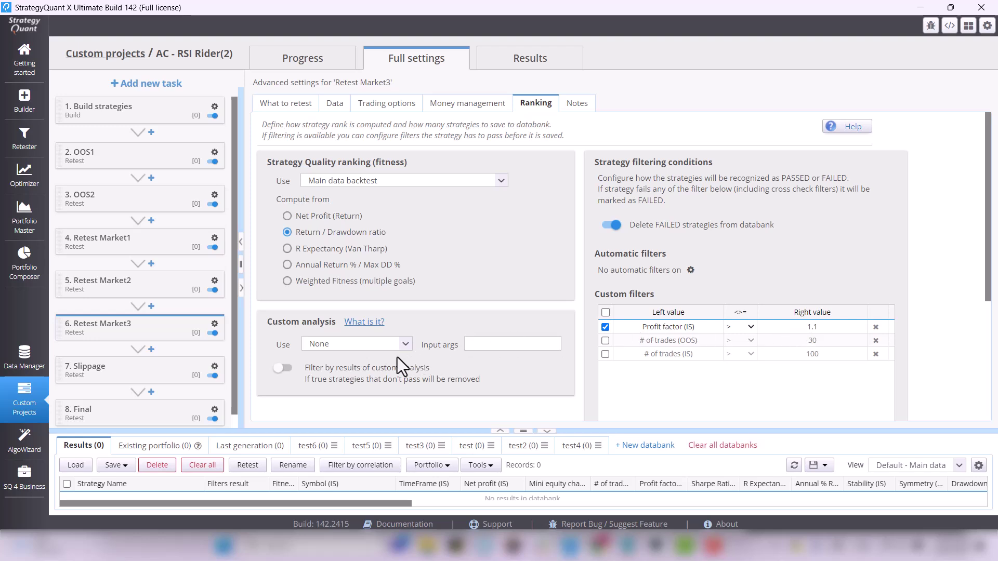
{"action": "left_click", "coordinate": [174, 376]}
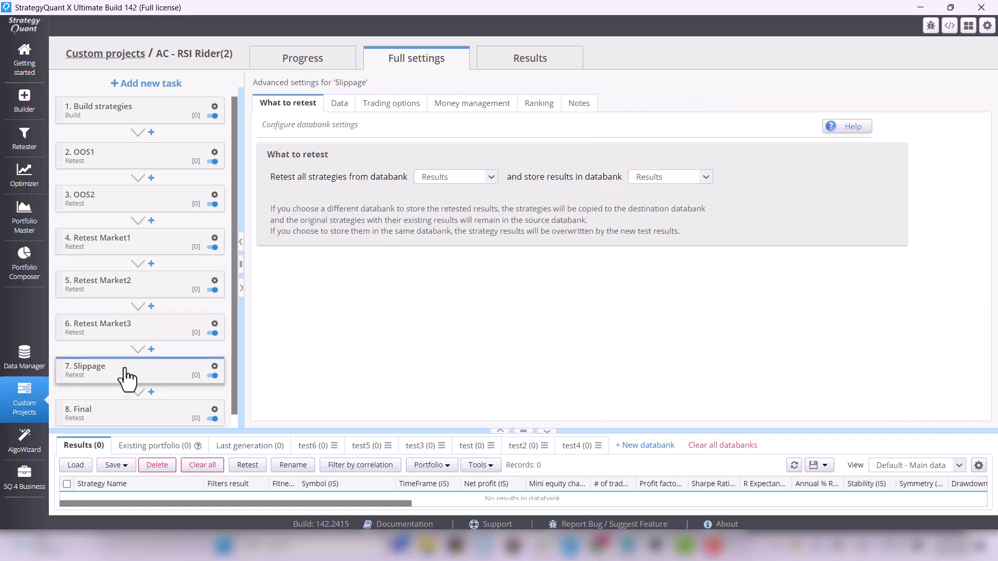
Check Slippage's 0.15% commission and profit factor 1.2 filter, then view Final's Dow Jones D1 data.
{"action": "left_click", "coordinate": [338, 104]}
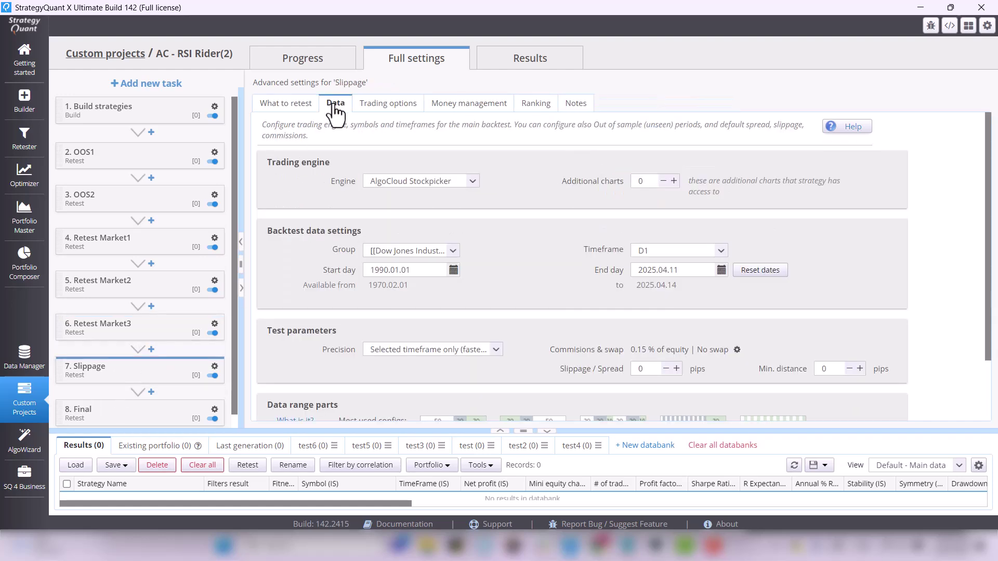
{"action": "scroll", "coordinate": [855, 308], "scroll_direction": "down", "scroll_amount": 3}
{"action": "scroll", "coordinate": [855, 311], "scroll_direction": "up", "scroll_amount": 3}
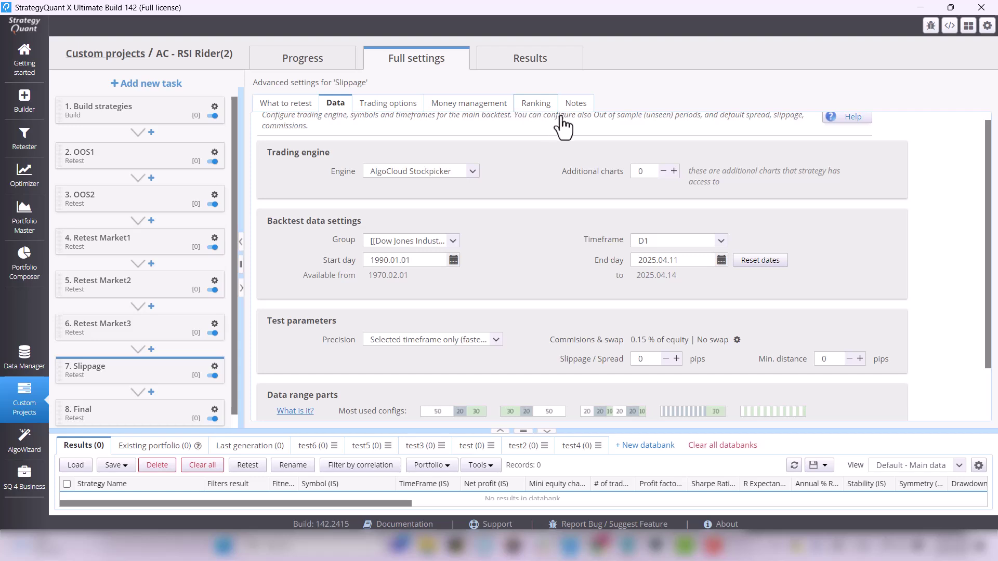
{"action": "left_click", "coordinate": [527, 107]}
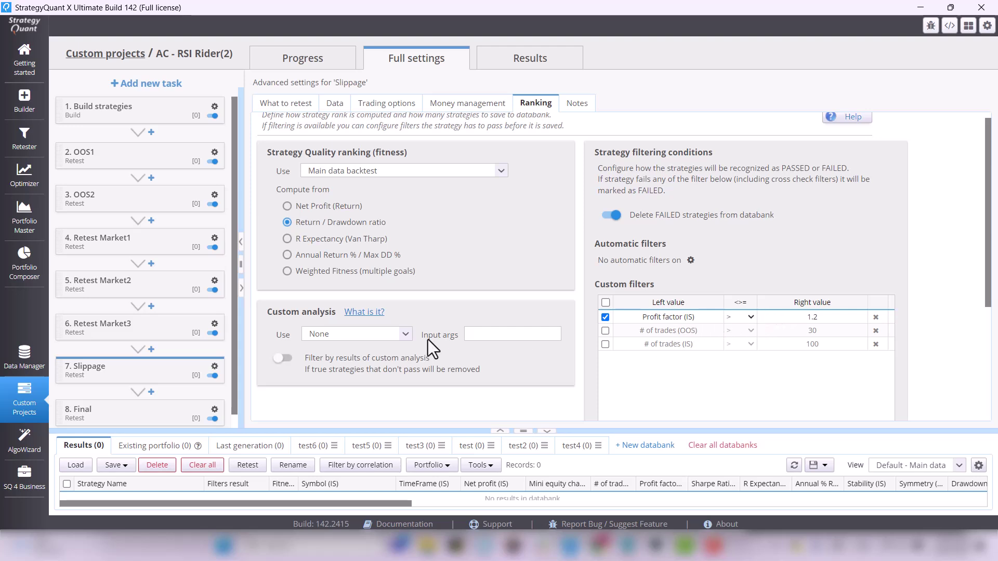
{"action": "left_click", "coordinate": [142, 419]}
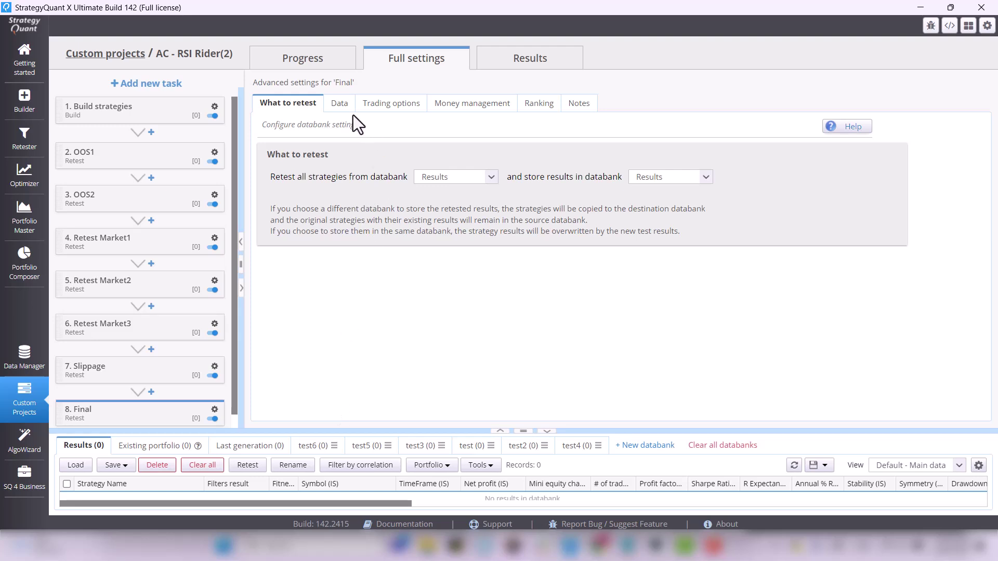
{"action": "left_click", "coordinate": [341, 106]}
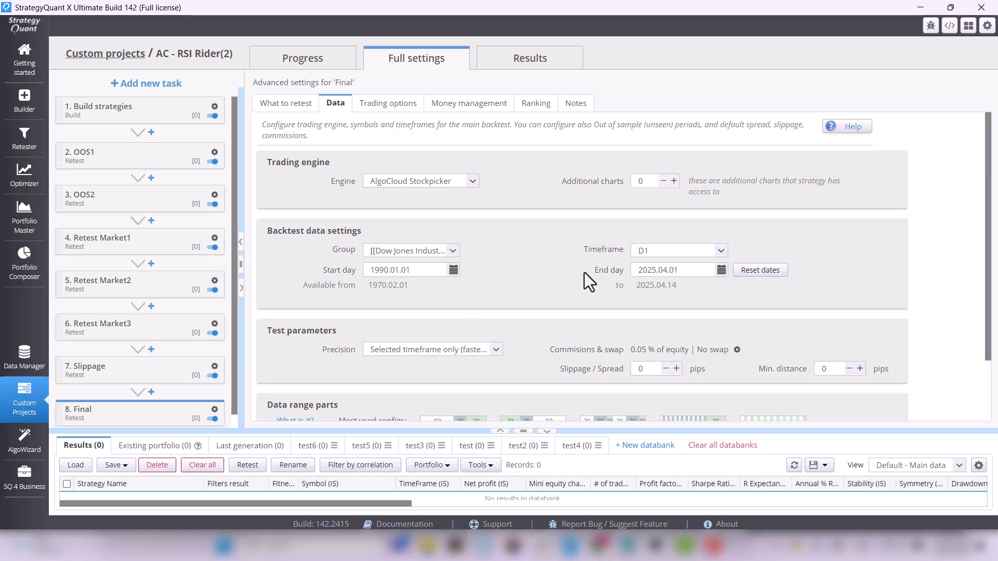
Start the AC - RSI Rider(2) project run from the Progress tab.
{"action": "left_click", "coordinate": [346, 76]}
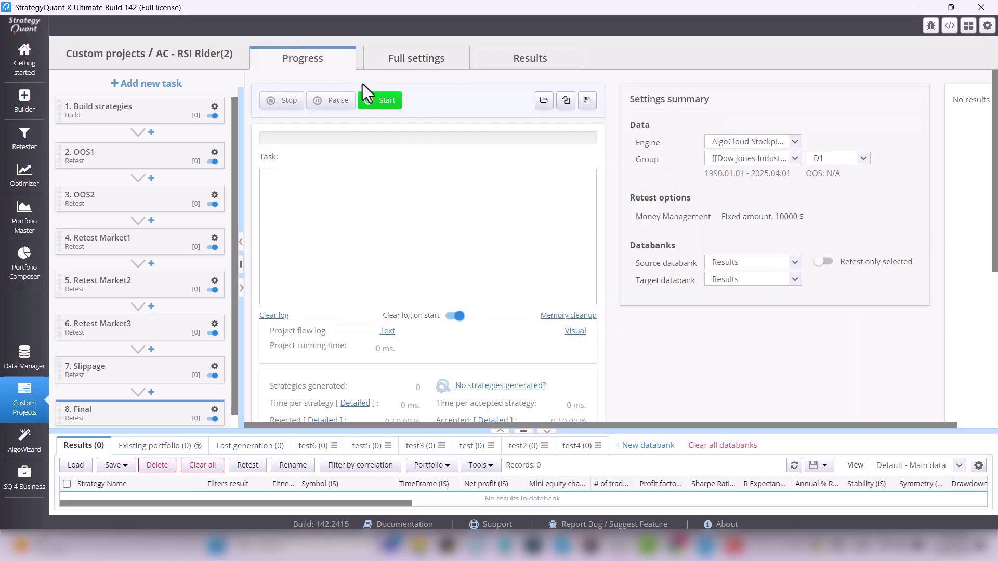
{"action": "left_click", "coordinate": [392, 103]}
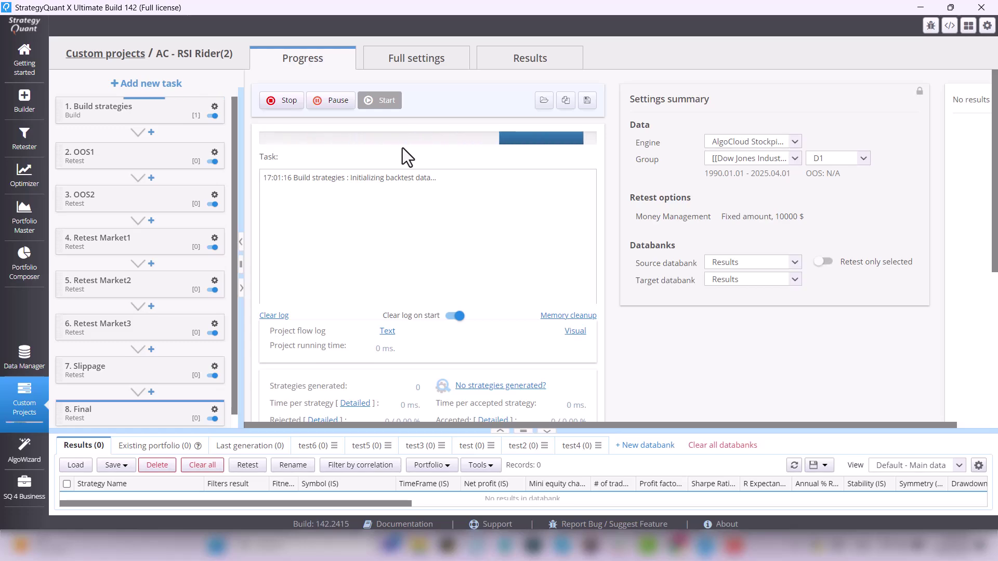